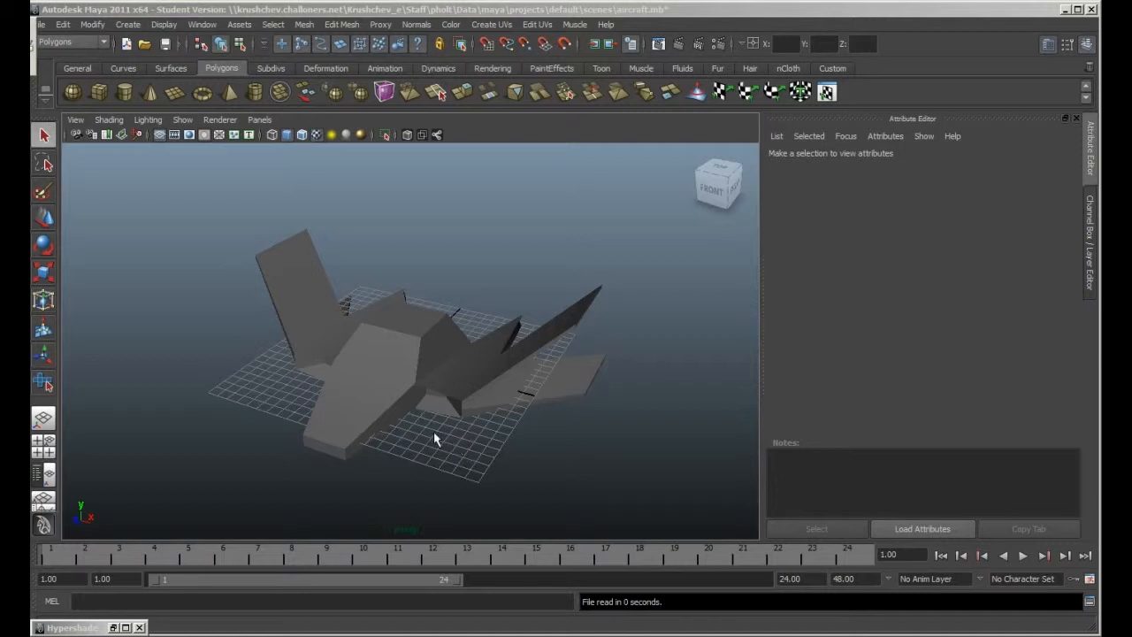
# Assign a new Blinn material to the aircraft mesh and map a Checker texture to its color.
pyautogui.click(422, 393)
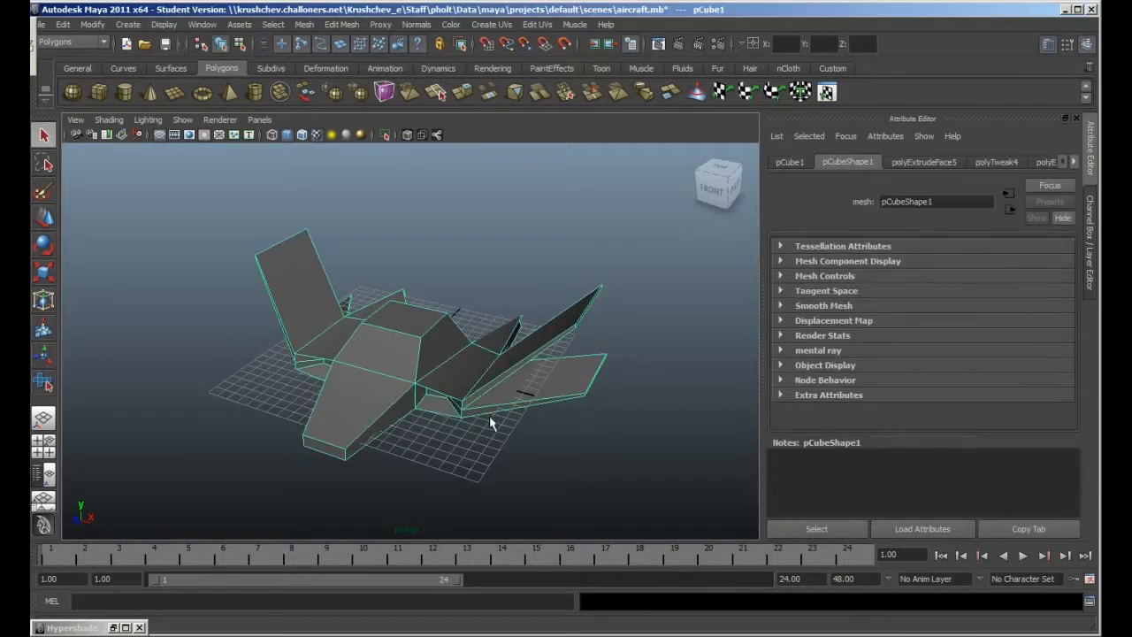
pyautogui.rightClick(396, 347)
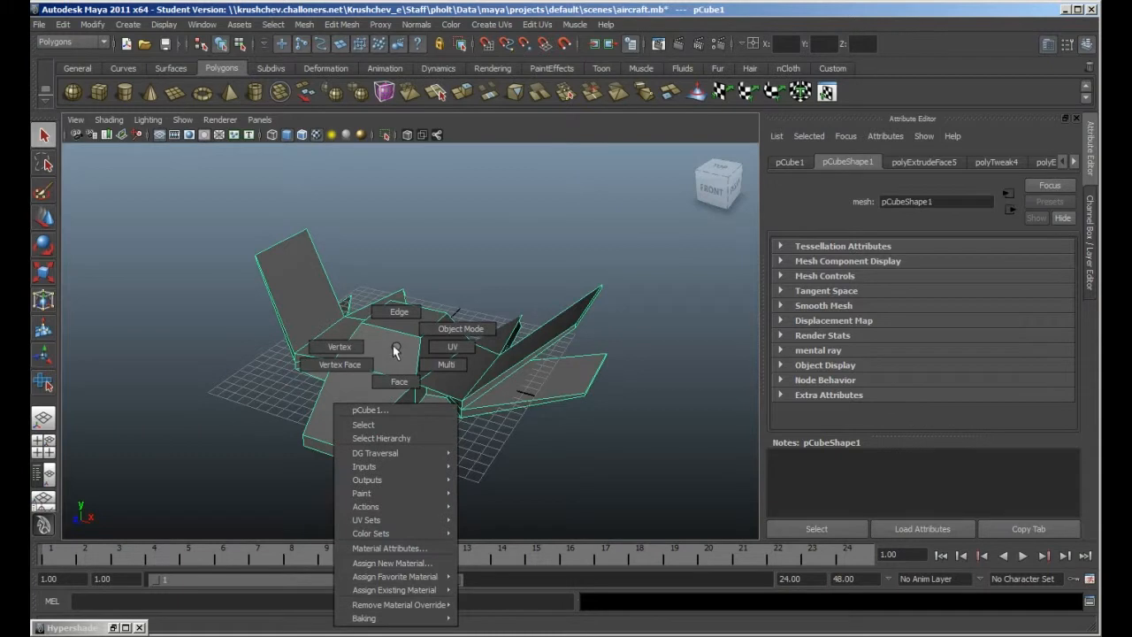
pyautogui.click(395, 564)
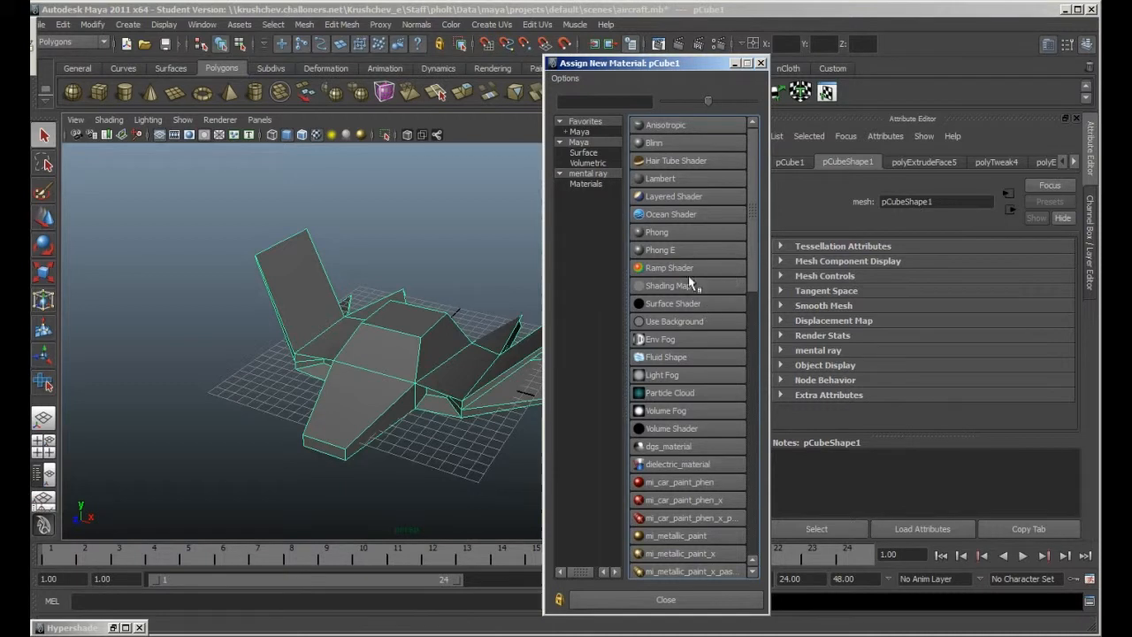
pyautogui.click(660, 144)
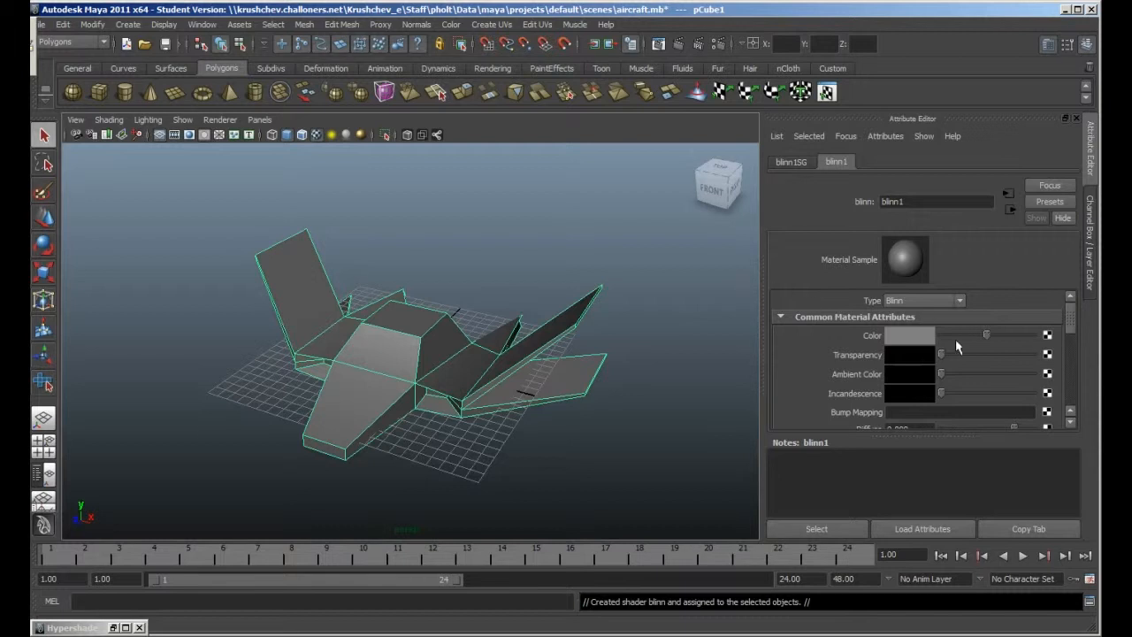
pyautogui.click(1048, 336)
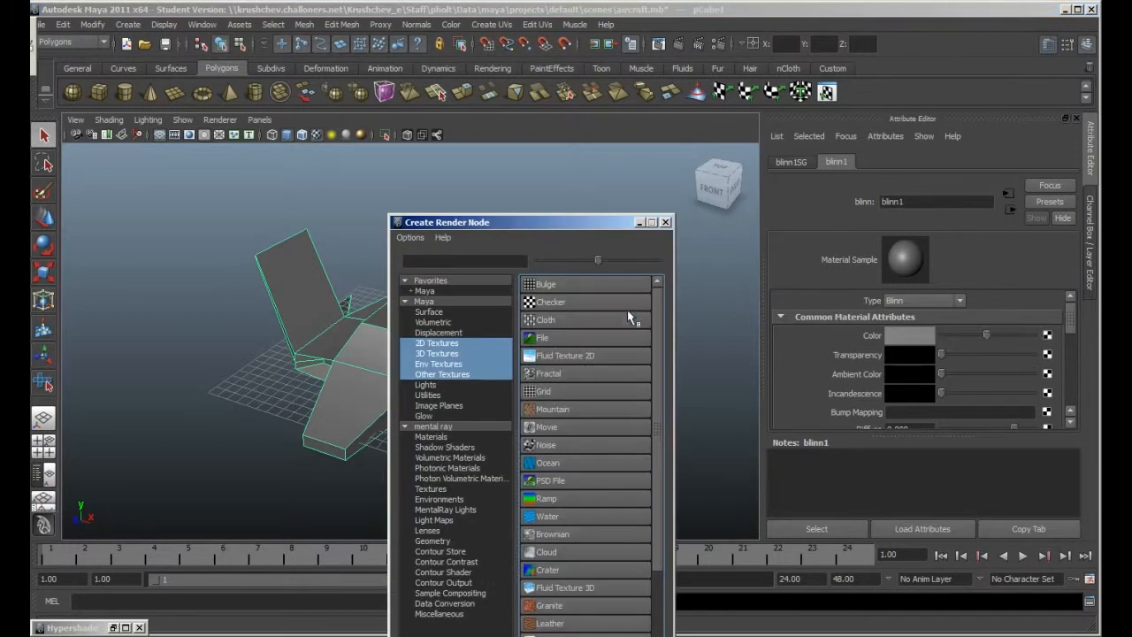
pyautogui.click(555, 304)
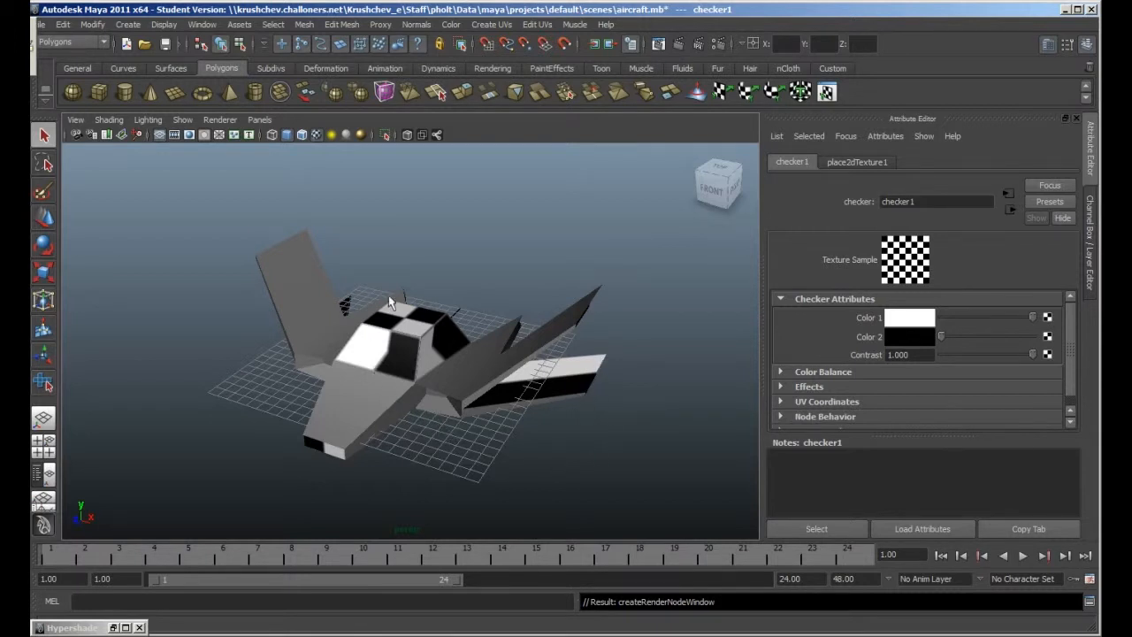
# Inspect the checker pattern on the aircraft from a closer angle, render the perspective view with Maya Software, and close the render.
pyautogui.keyDown('alt'); pyautogui.moveTo(377, 343); pyautogui.dragTo(412, 346); pyautogui.keyUp('alt')
pyautogui.keyDown('alt'); pyautogui.moveTo(411, 343); pyautogui.dragTo(440, 336, button='middle'); pyautogui.keyUp('alt')
pyautogui.moveTo(439, 336)
pyautogui.keyDown('alt'); pyautogui.mouseDown()
pyautogui.moveTo(486, 323)
pyautogui.moveTo(430, 325)
pyautogui.mouseUp(); pyautogui.keyUp('alt')
pyautogui.keyDown('alt'); pyautogui.moveTo(430, 326); pyautogui.dragTo(463, 365, button='right'); pyautogui.keyUp('alt')
pyautogui.keyDown('alt'); pyautogui.moveTo(463, 365); pyautogui.dragTo(383, 357, button='middle'); pyautogui.keyUp('alt')
pyautogui.keyDown('alt'); pyautogui.moveTo(383, 358); pyautogui.dragTo(419, 369); pyautogui.keyUp('alt')
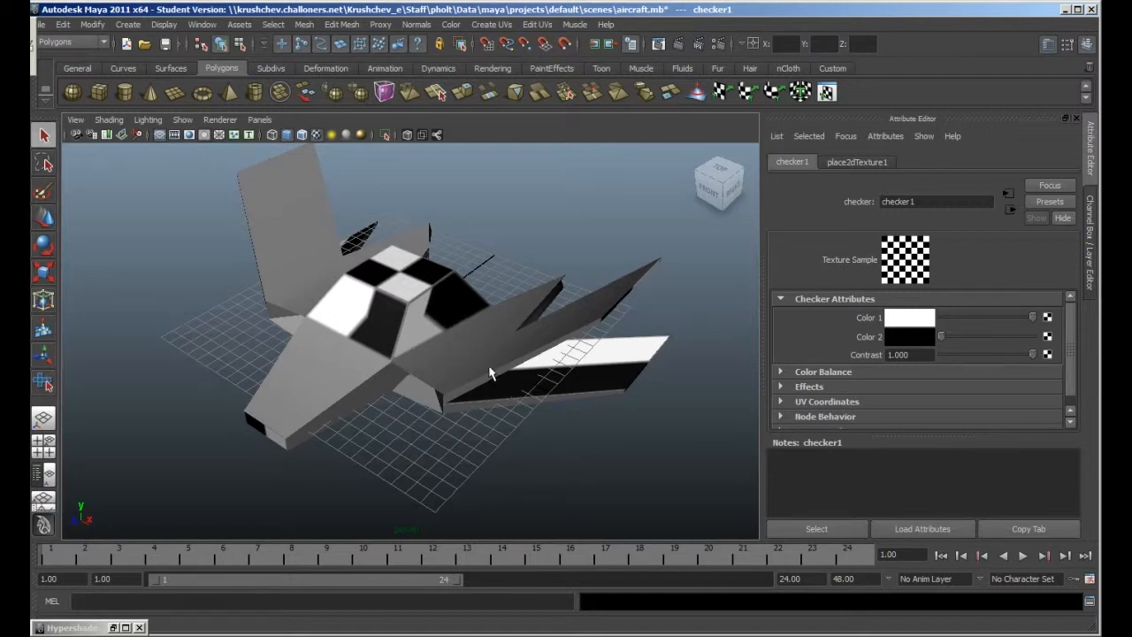
pyautogui.moveTo(379, 386)
pyautogui.keyDown('alt'); pyautogui.mouseDown()
pyautogui.moveTo(428, 316)
pyautogui.moveTo(380, 354)
pyautogui.moveTo(386, 369)
pyautogui.mouseUp(); pyautogui.keyUp('alt')
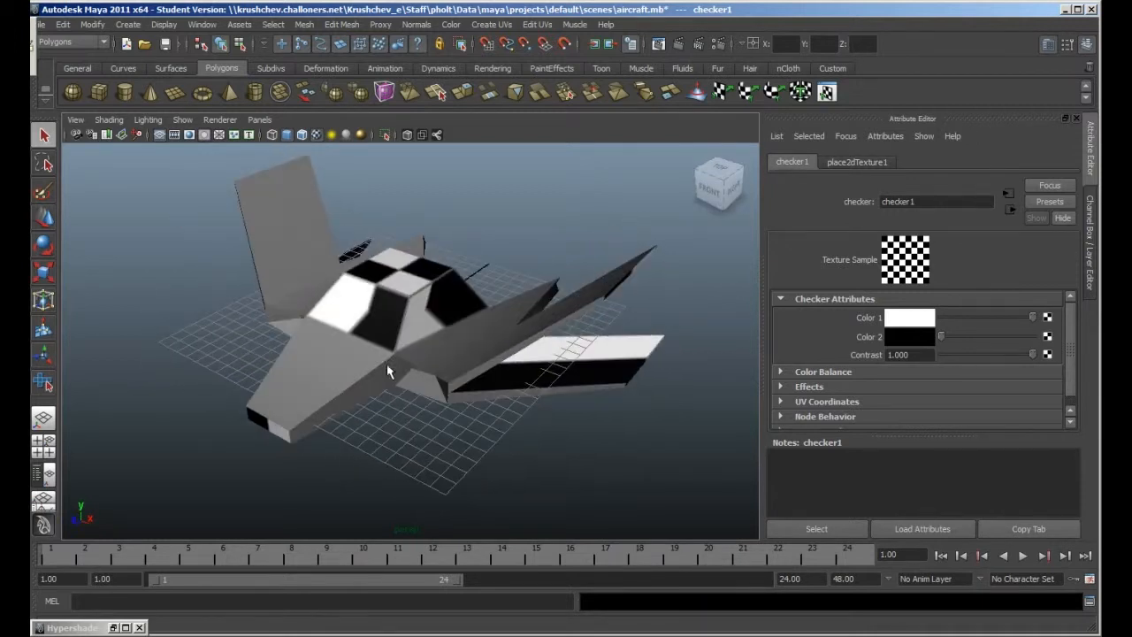
pyautogui.click(678, 46)
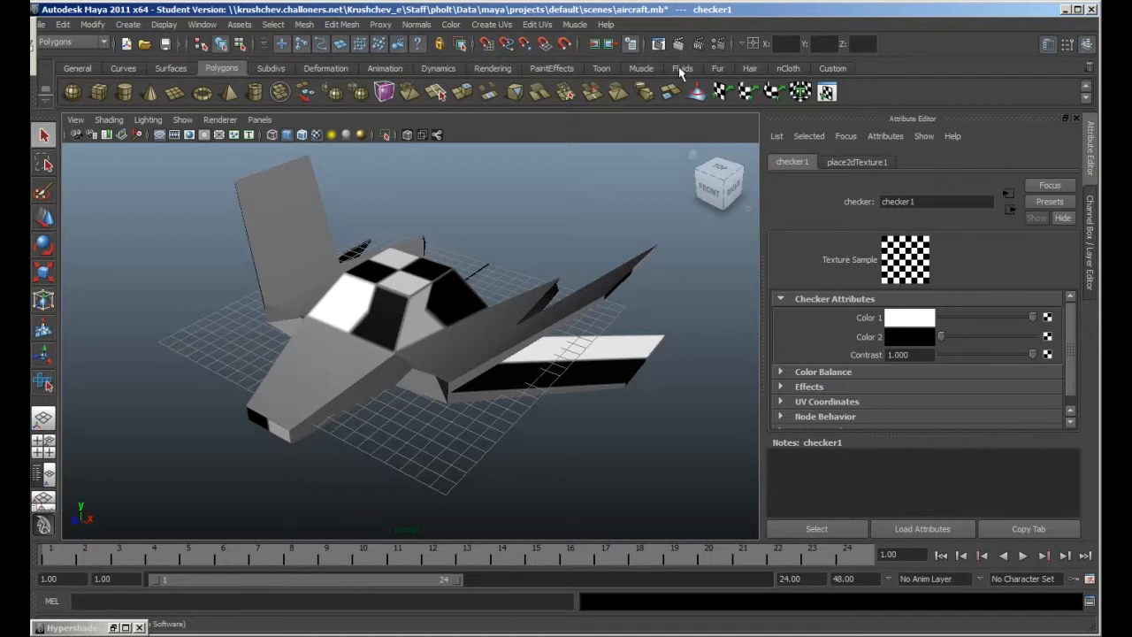
pyautogui.click(586, 121)
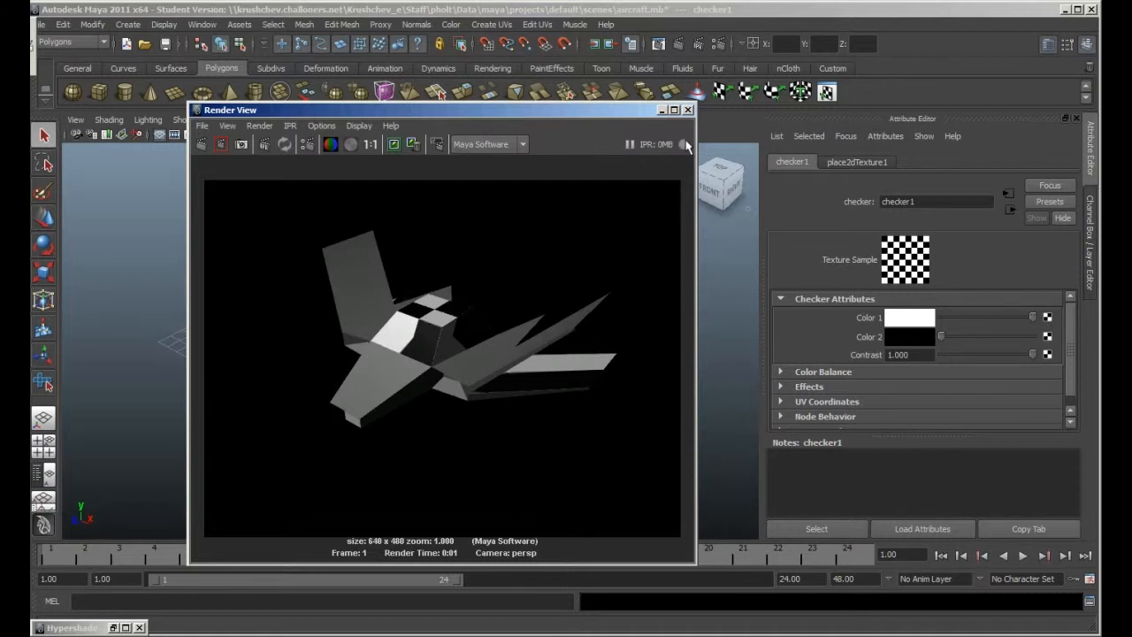
pyautogui.click(688, 110)
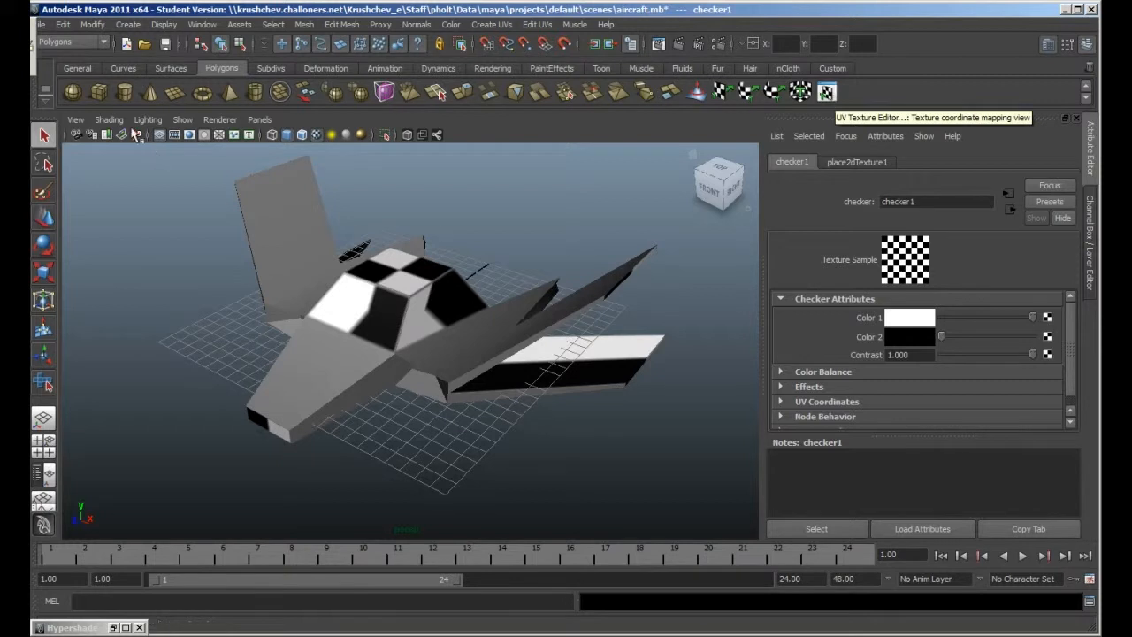
# Show the aircraft's UVs in the UV Texture Editor, enlarging the window to fit the full checker square.
pyautogui.click(201, 24)
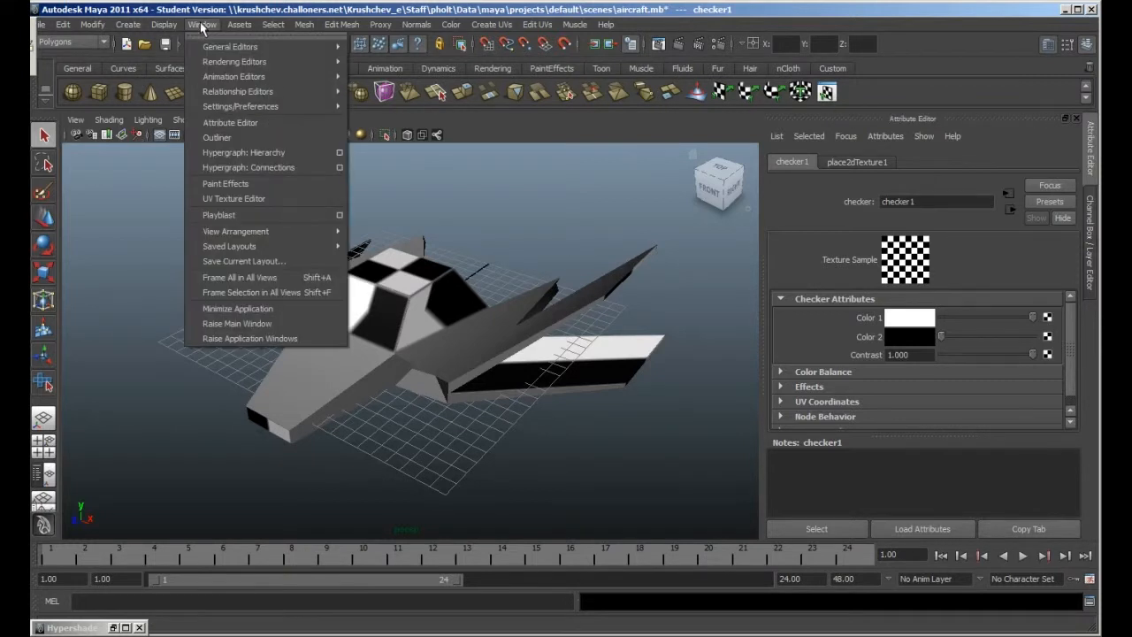
pyautogui.click(248, 203)
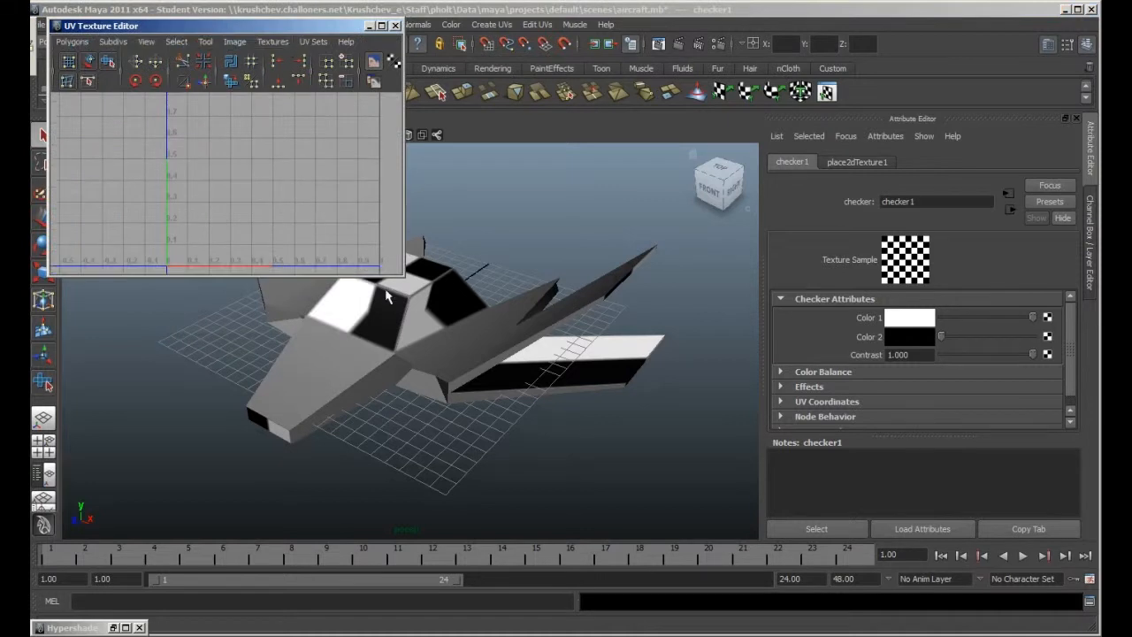
pyautogui.click(407, 292)
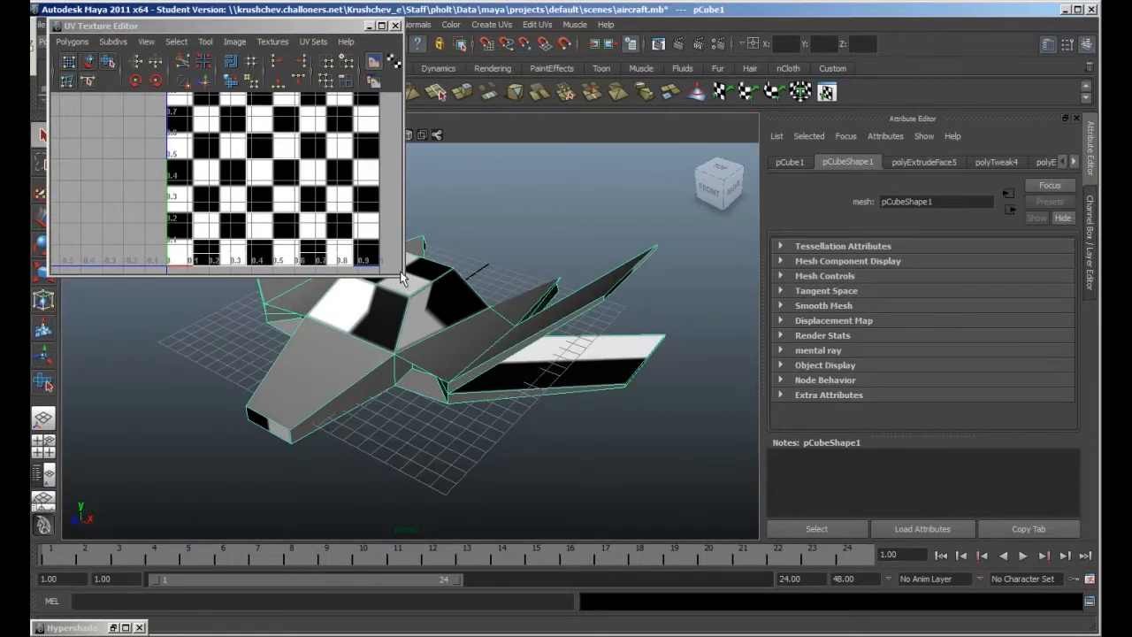
pyautogui.click(401, 273)
pyautogui.moveTo(402, 273); pyautogui.dragTo(612, 497)
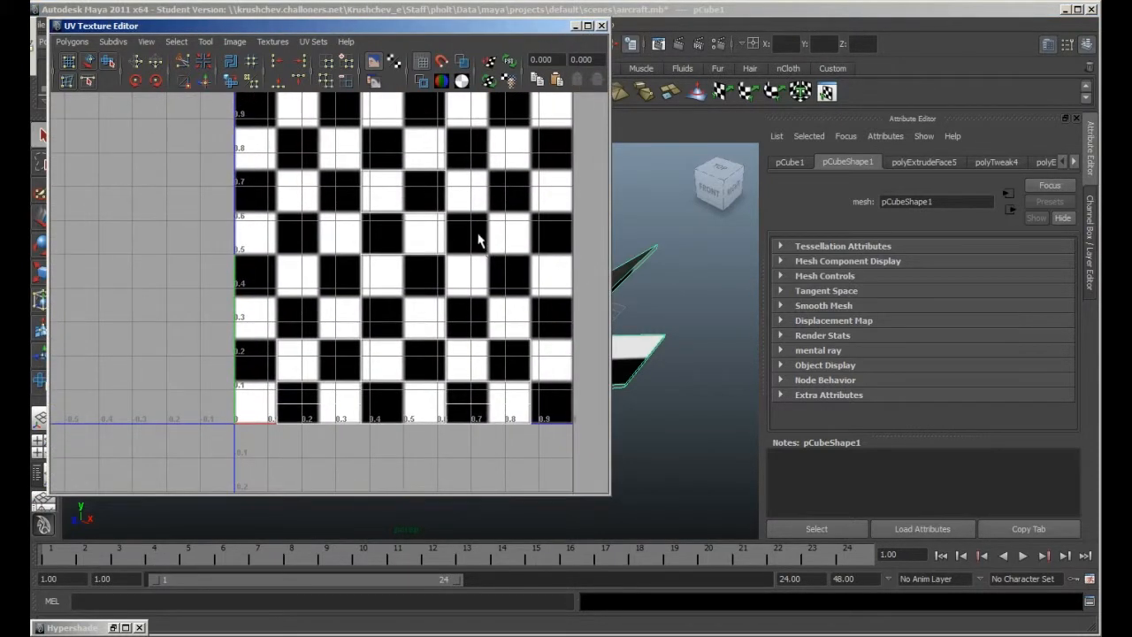
pyautogui.keyDown('alt'); pyautogui.moveTo(478, 241); pyautogui.dragTo(475, 350, button='middle'); pyautogui.keyUp('alt')
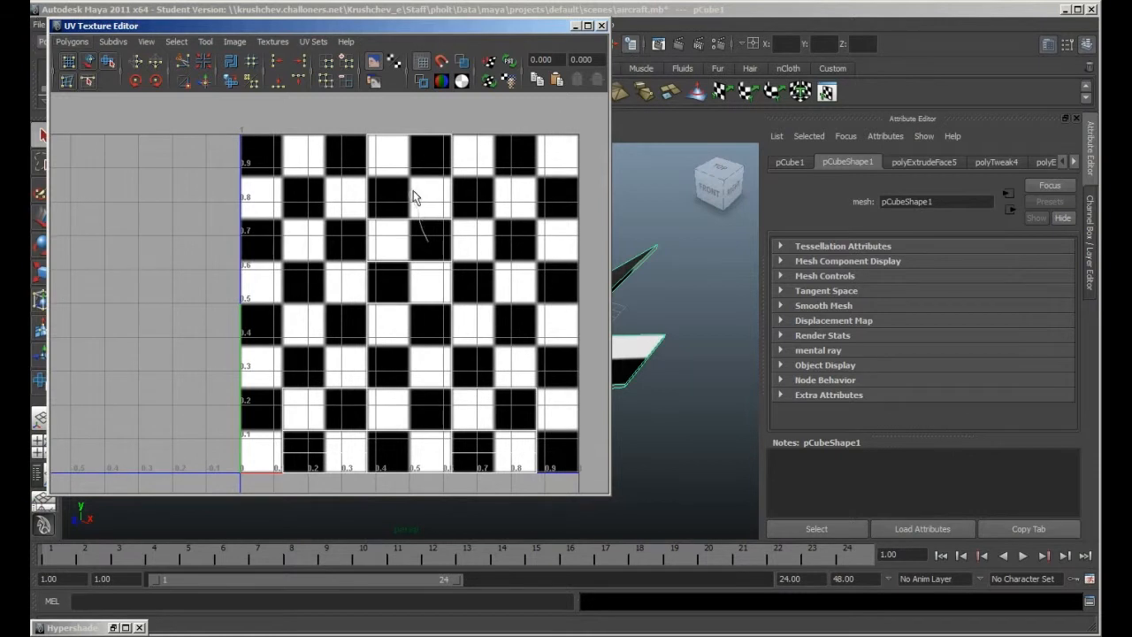
# Select all edges of the aircraft's UV layout for inspection, minimize the UV Texture Editor, and return the mesh to object mode.
pyautogui.click(427, 221)
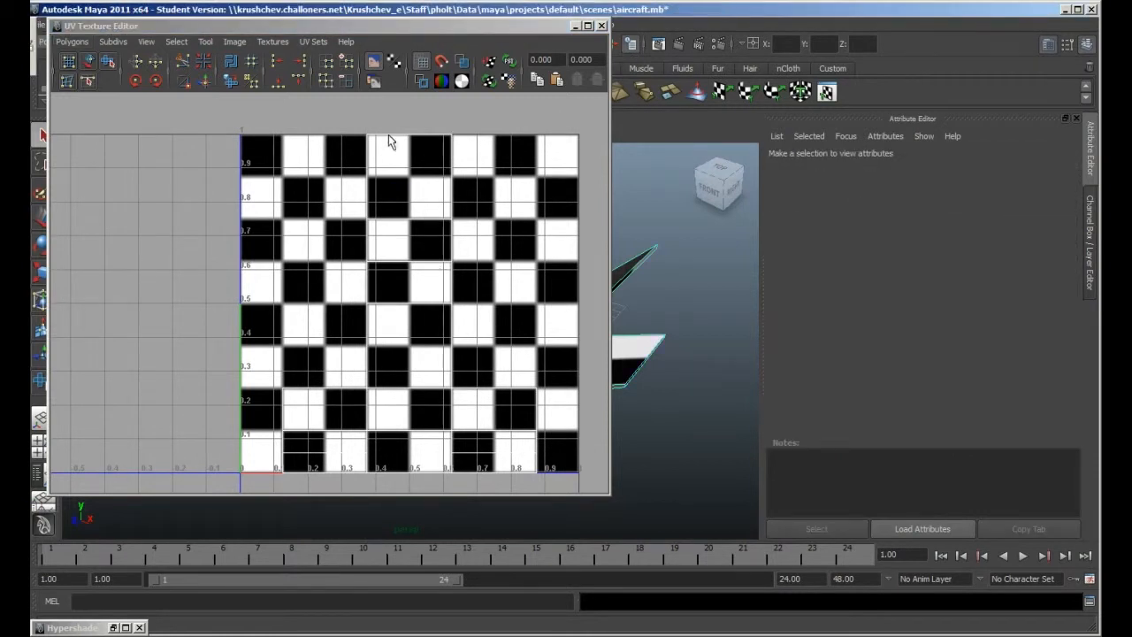
pyautogui.moveTo(273, 120); pyautogui.dragTo(555, 478)
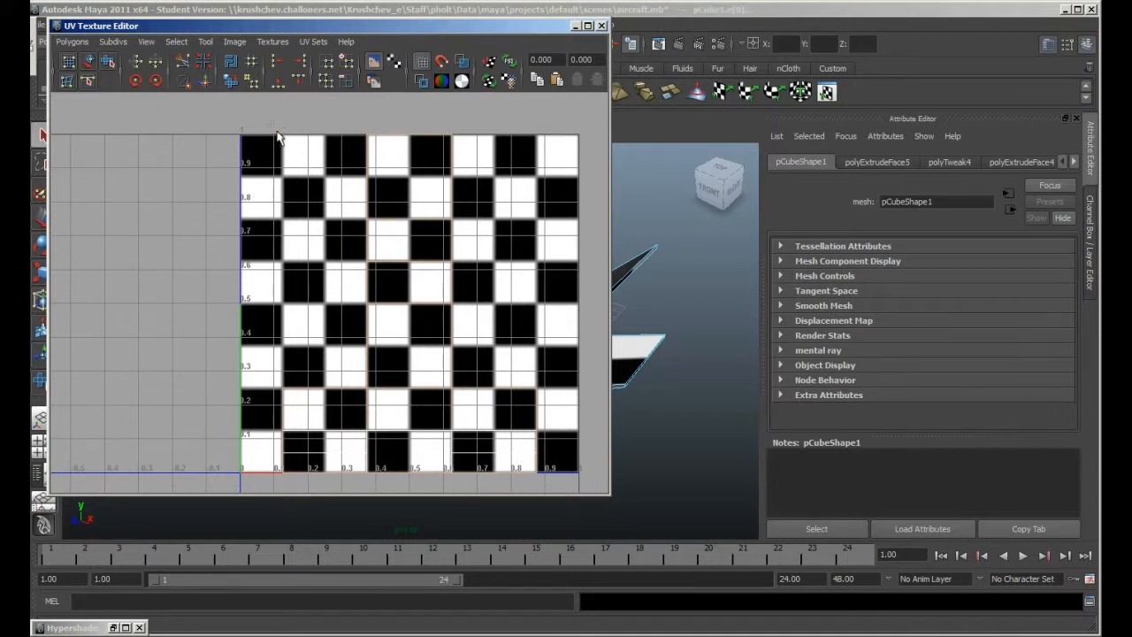
pyautogui.moveTo(276, 132); pyautogui.dragTo(578, 478)
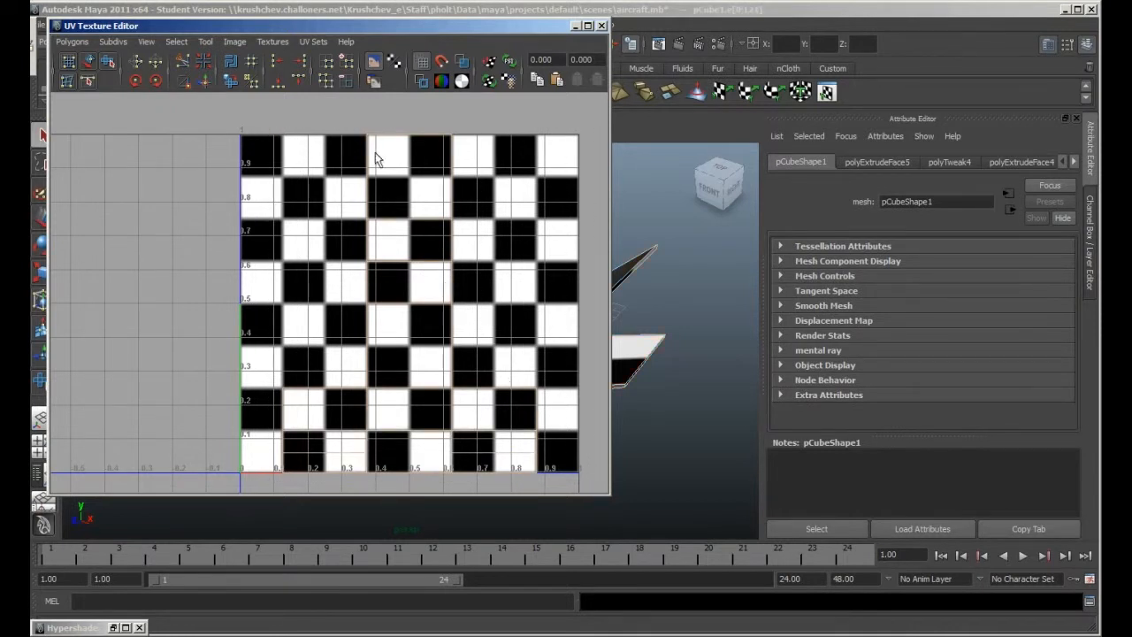
pyautogui.moveTo(495, 33); pyautogui.dragTo(398, 32)
pyautogui.click(477, 27)
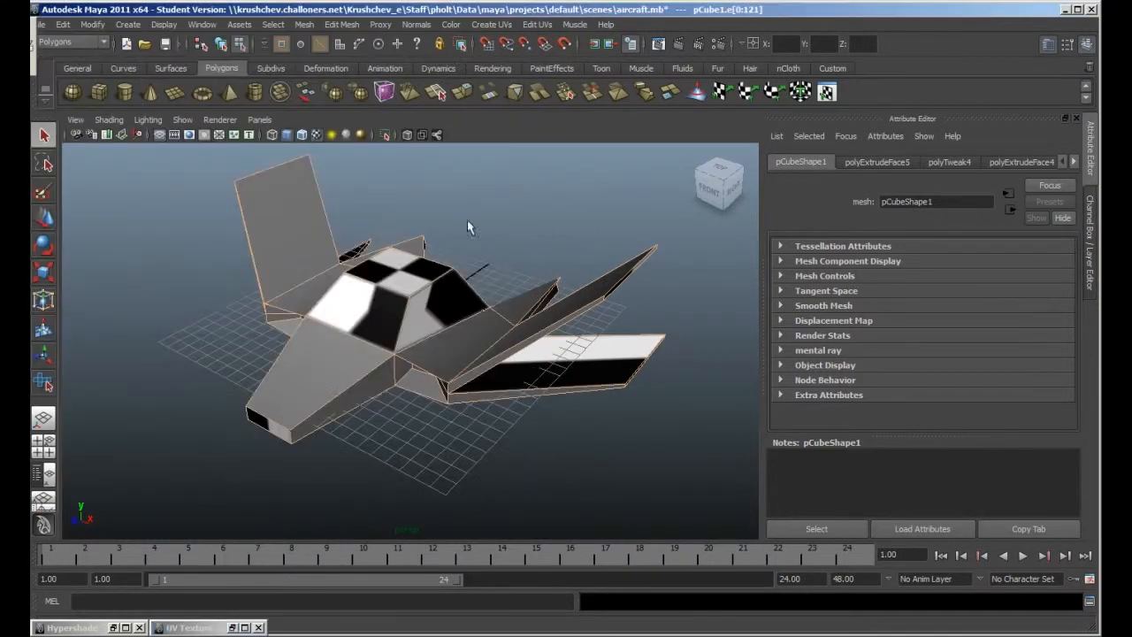
pyautogui.moveTo(428, 317); pyautogui.dragTo(513, 296, button='right')
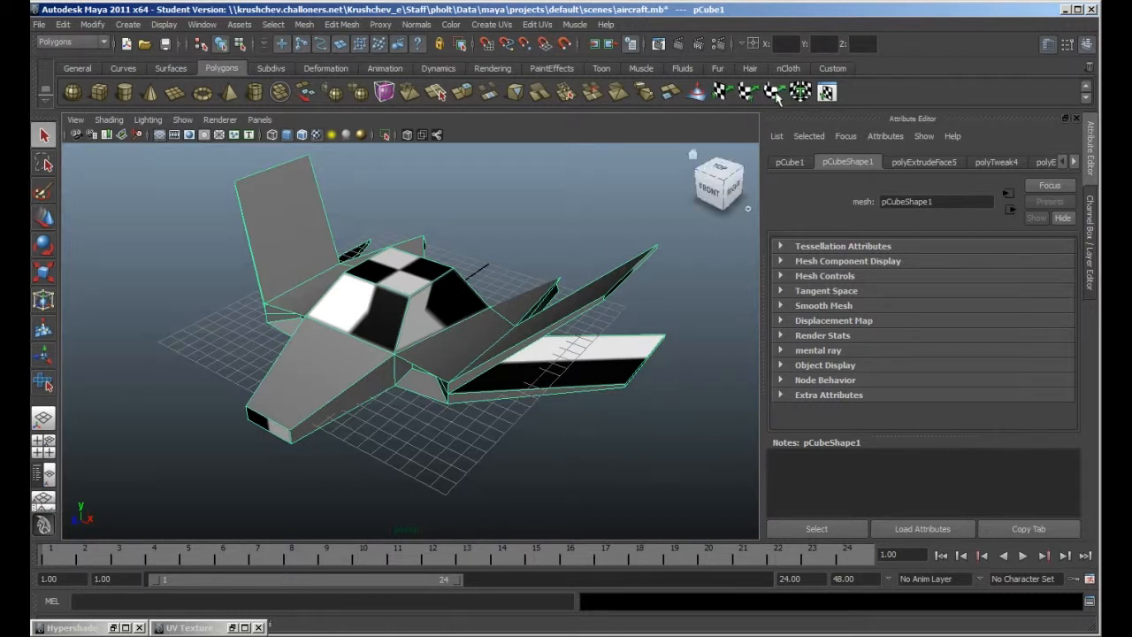
# Try Spherical Mapping on the aircraft with a horizontal sweep of about 193, vertical sweep of about 82 and Y rotation of about 25.5.
pyautogui.click(492, 25)
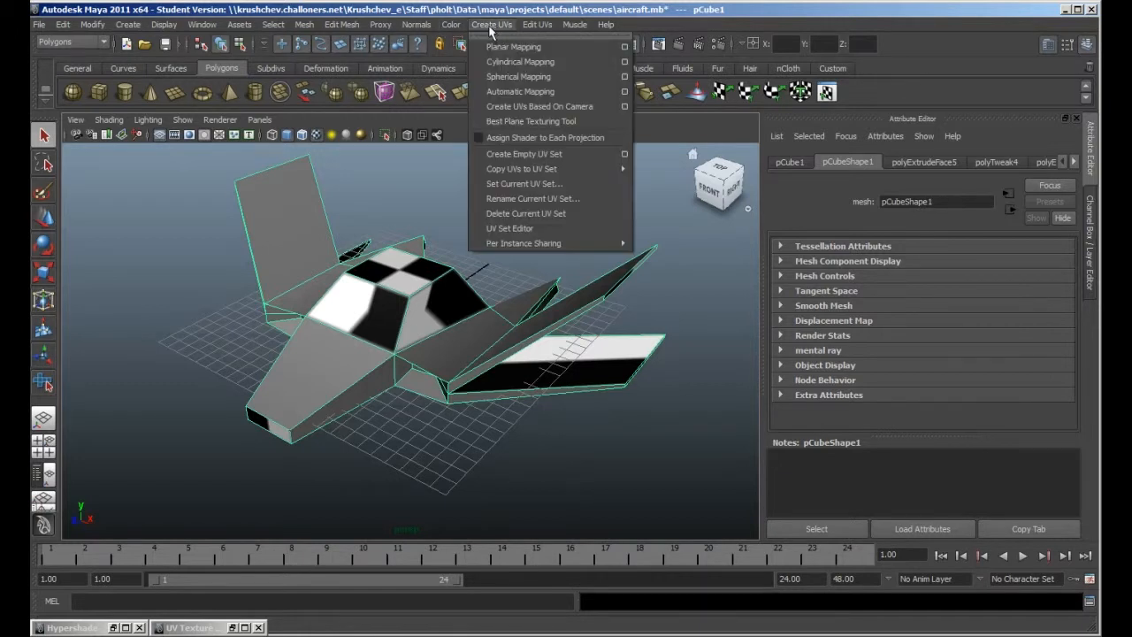
pyautogui.click(518, 76)
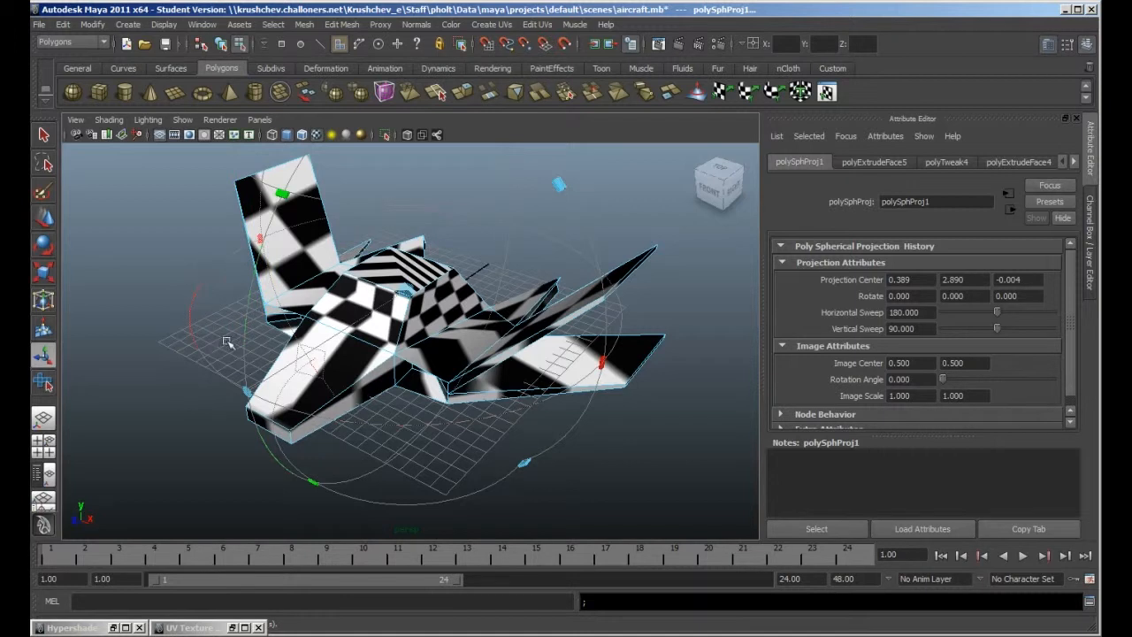
pyautogui.moveTo(559, 184)
pyautogui.mouseDown()
pyautogui.moveTo(589, 185)
pyautogui.moveTo(593, 200)
pyautogui.moveTo(561, 189)
pyautogui.moveTo(552, 205)
pyautogui.mouseUp()
pyautogui.moveTo(587, 380); pyautogui.dragTo(471, 239)
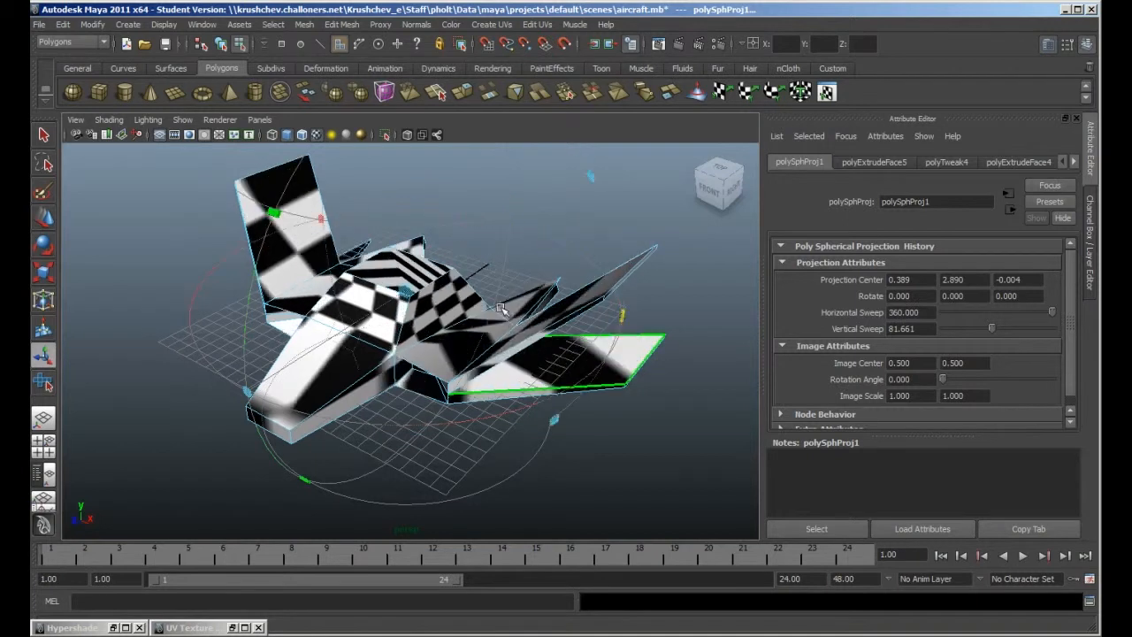
pyautogui.moveTo(500, 309); pyautogui.dragTo(487, 331)
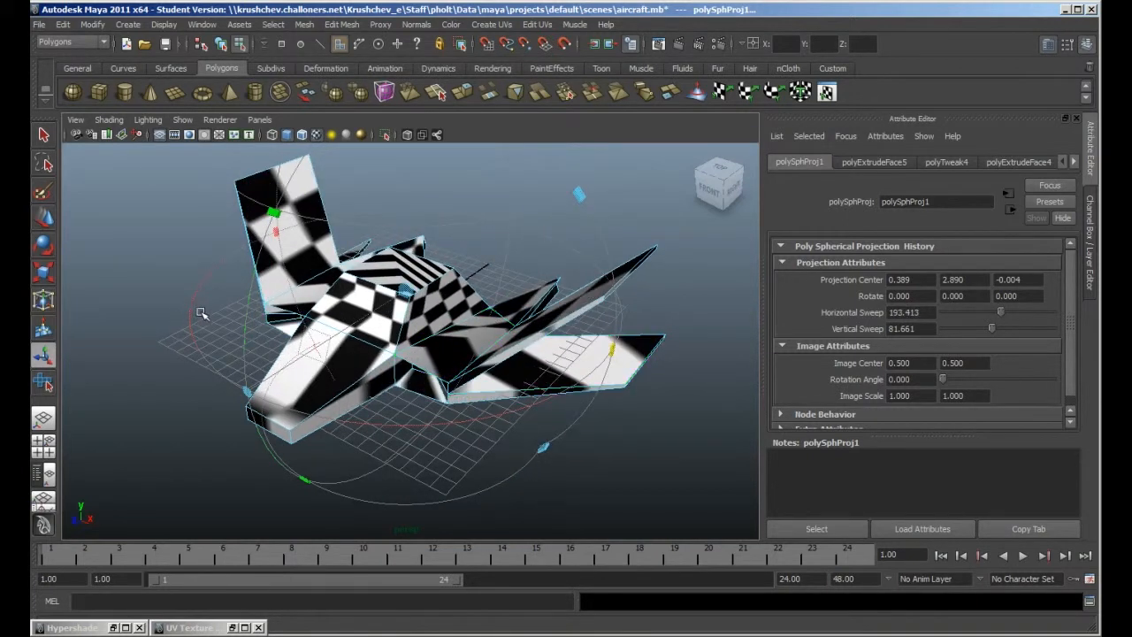
pyautogui.moveTo(193, 302); pyautogui.dragTo(513, 400)
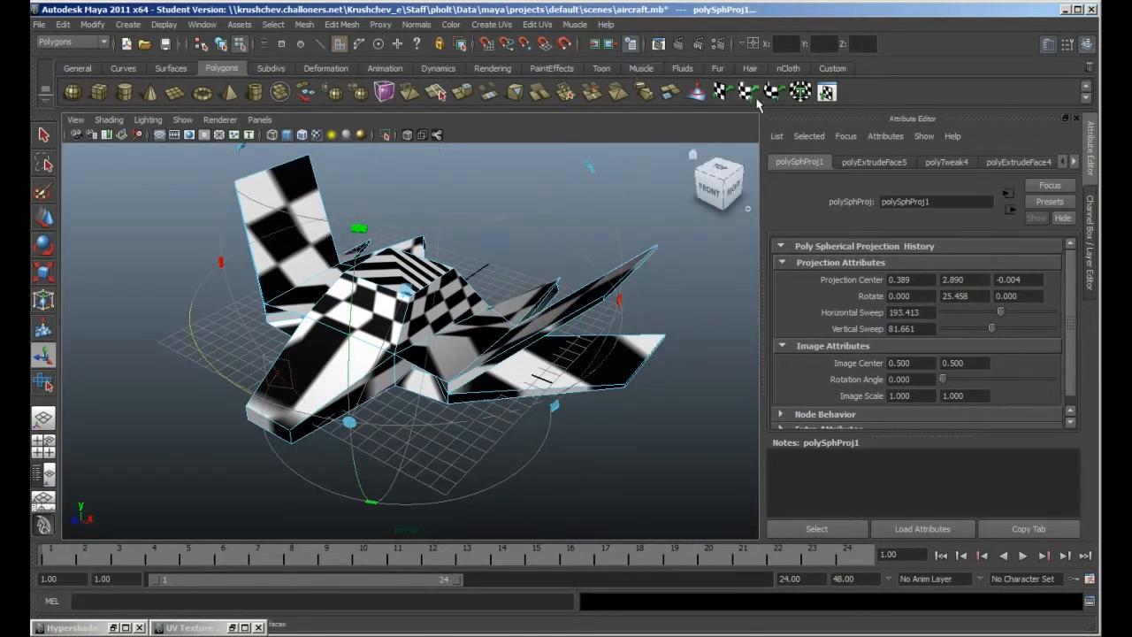
# Apply Planar Mapping to the aircraft, about 29.1 wide and 13.7 high, with the projection rotated to about -132.6, 89.9, -50.9.
pyautogui.click(486, 25)
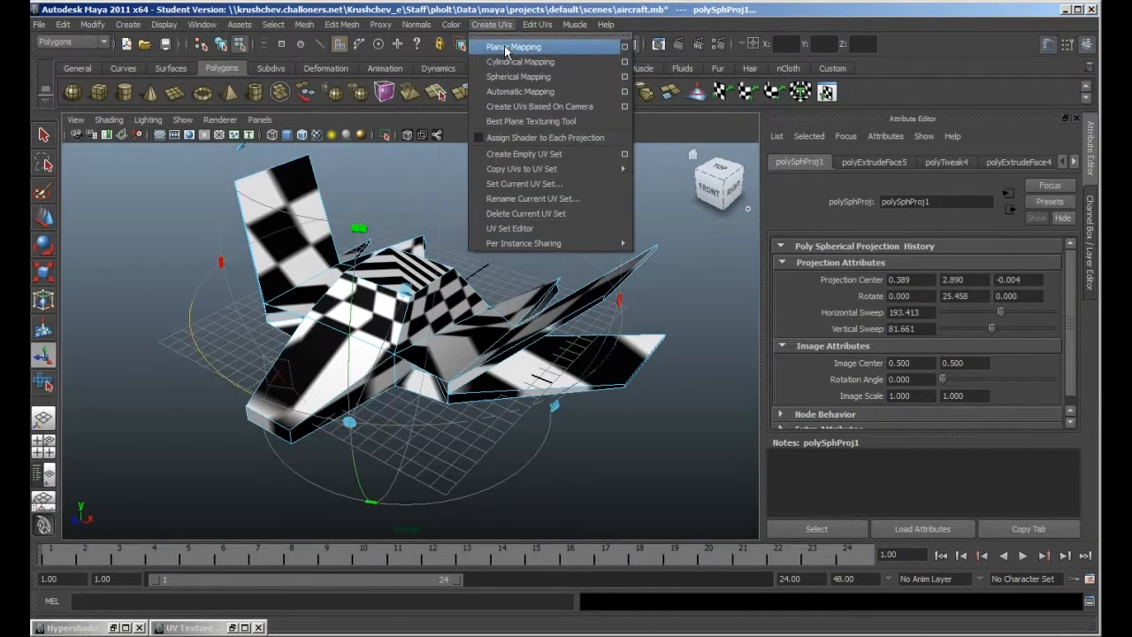
pyautogui.click(507, 51)
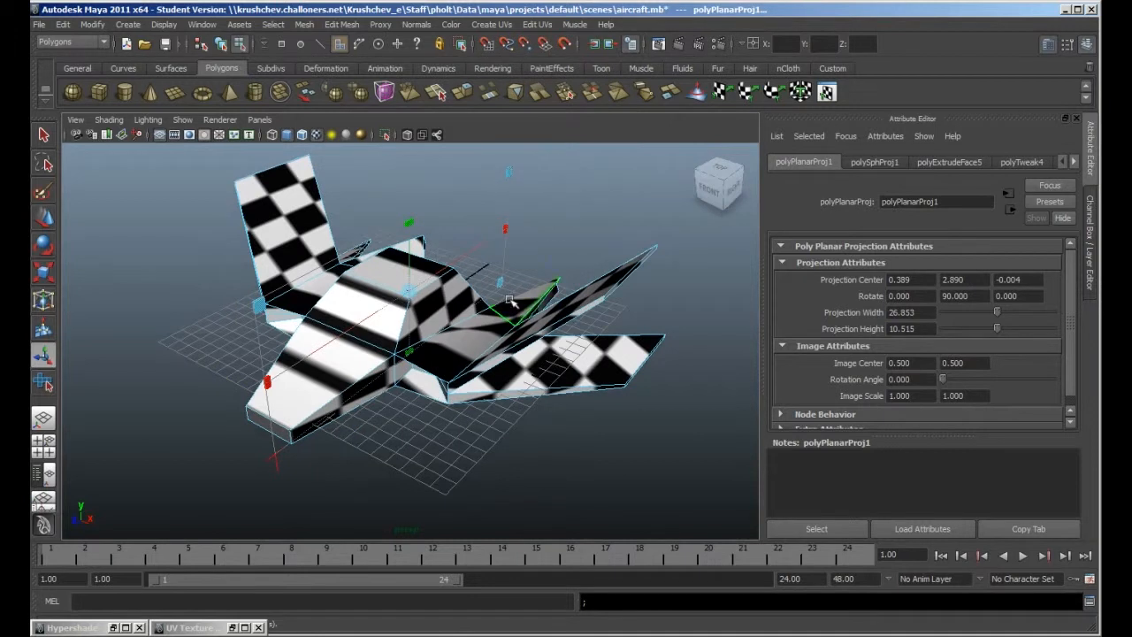
pyautogui.moveTo(410, 225); pyautogui.dragTo(410, 197)
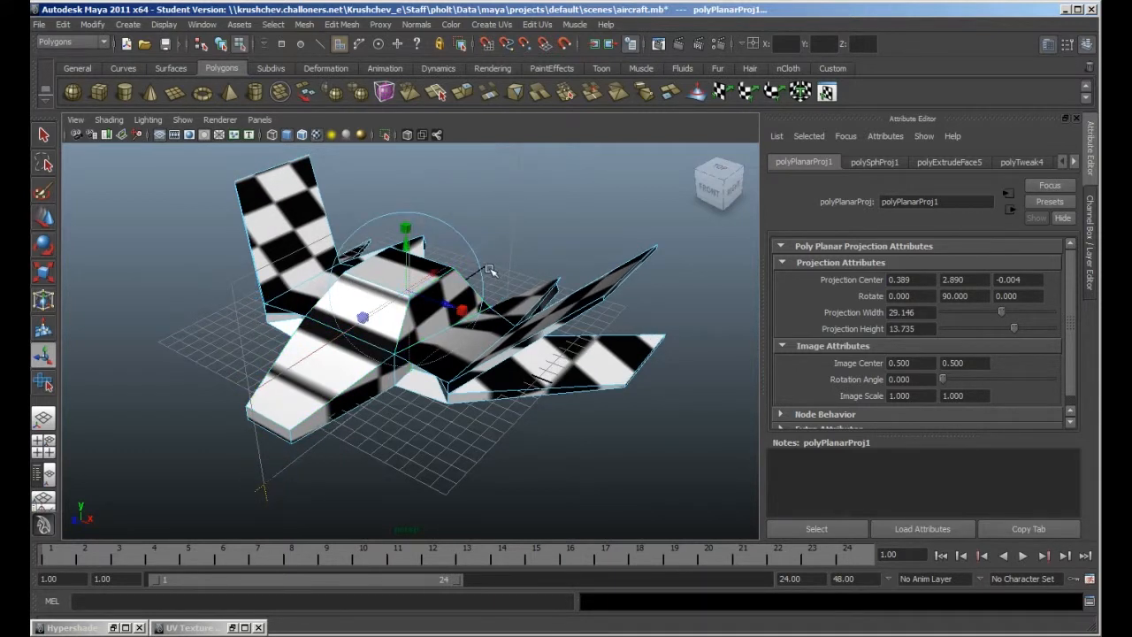
pyautogui.moveTo(489, 270); pyautogui.dragTo(380, 243)
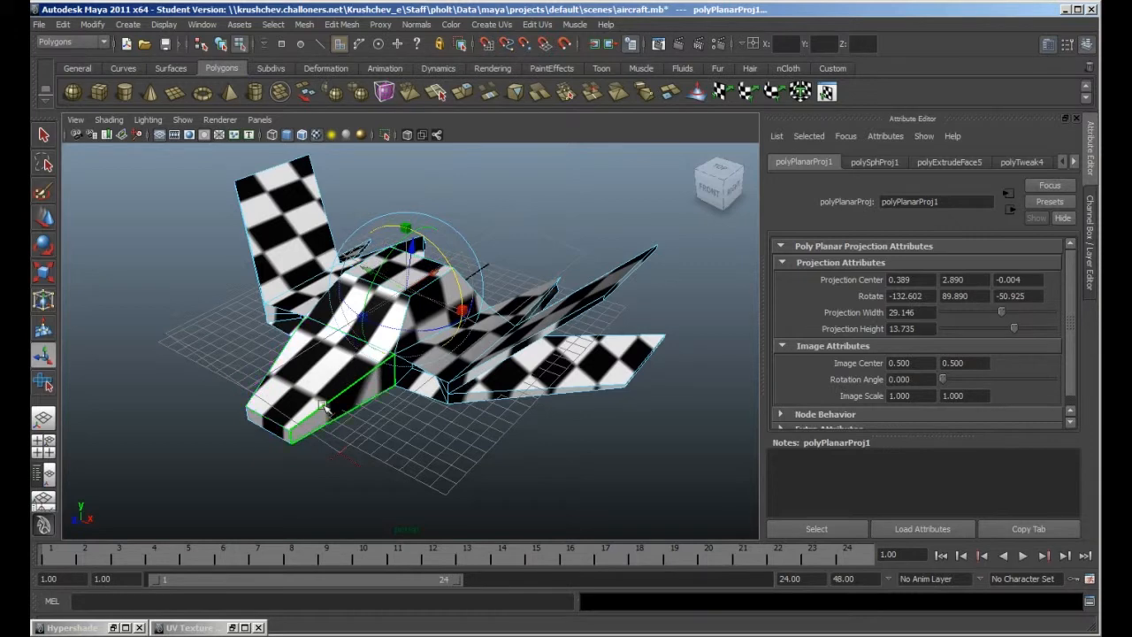
# Check the planar checker pattern from several sides and adjust the projection's X rotation to about -139.8.
pyautogui.keyDown('alt'); pyautogui.moveTo(345, 434); pyautogui.dragTo(387, 369); pyautogui.keyUp('alt')
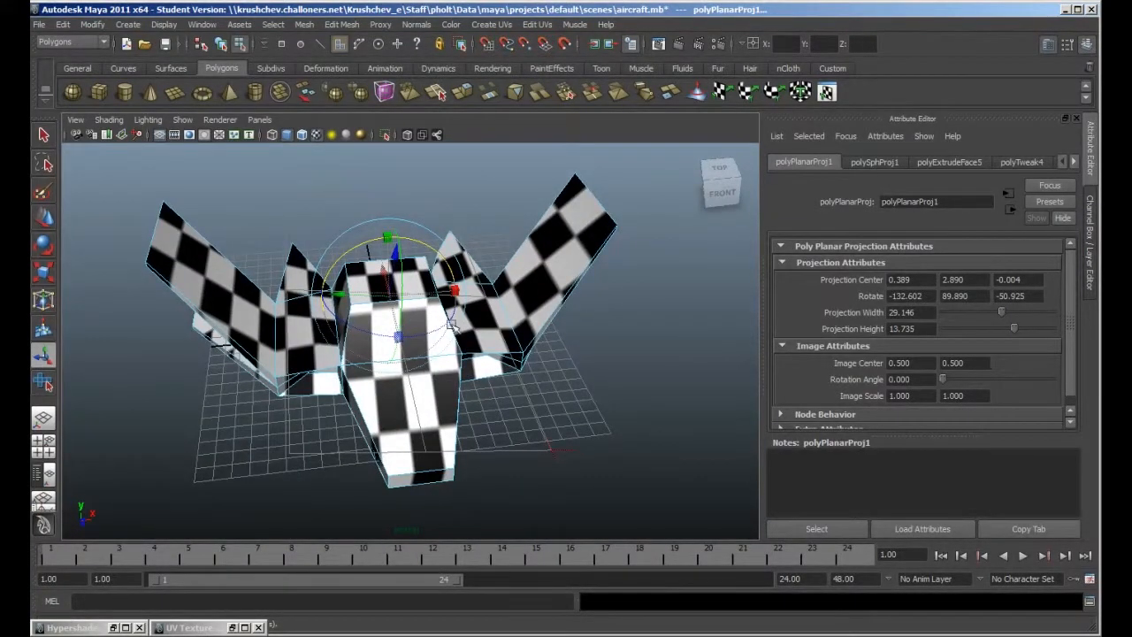
pyautogui.keyDown('alt'); pyautogui.moveTo(428, 337); pyautogui.dragTo(402, 398); pyautogui.keyUp('alt')
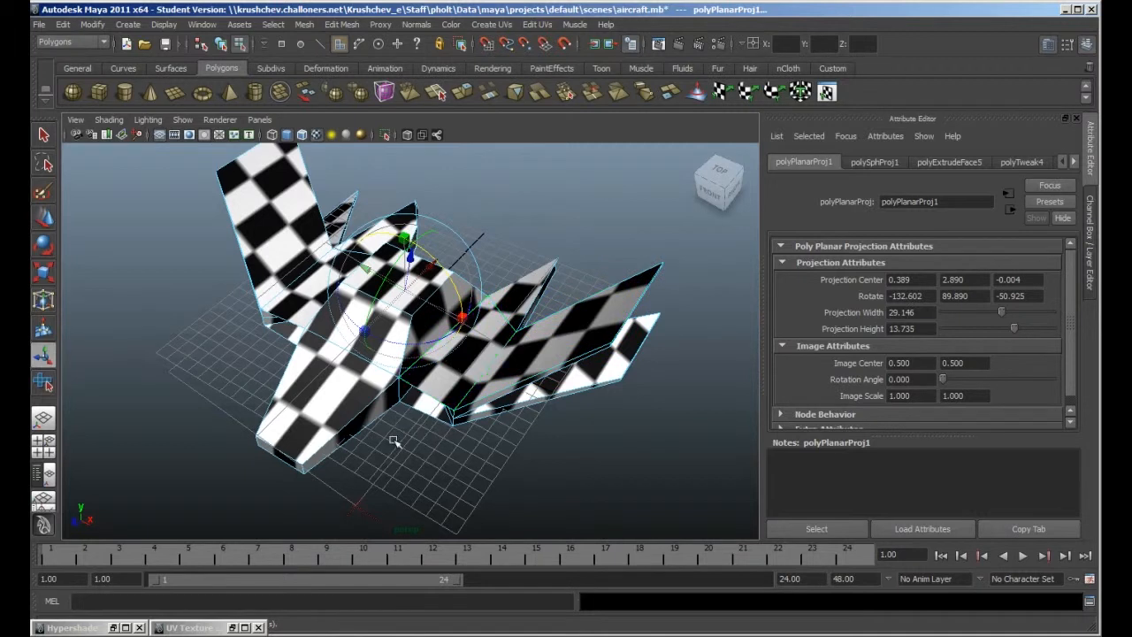
pyautogui.keyDown('alt'); pyautogui.moveTo(394, 441); pyautogui.dragTo(451, 409); pyautogui.keyUp('alt')
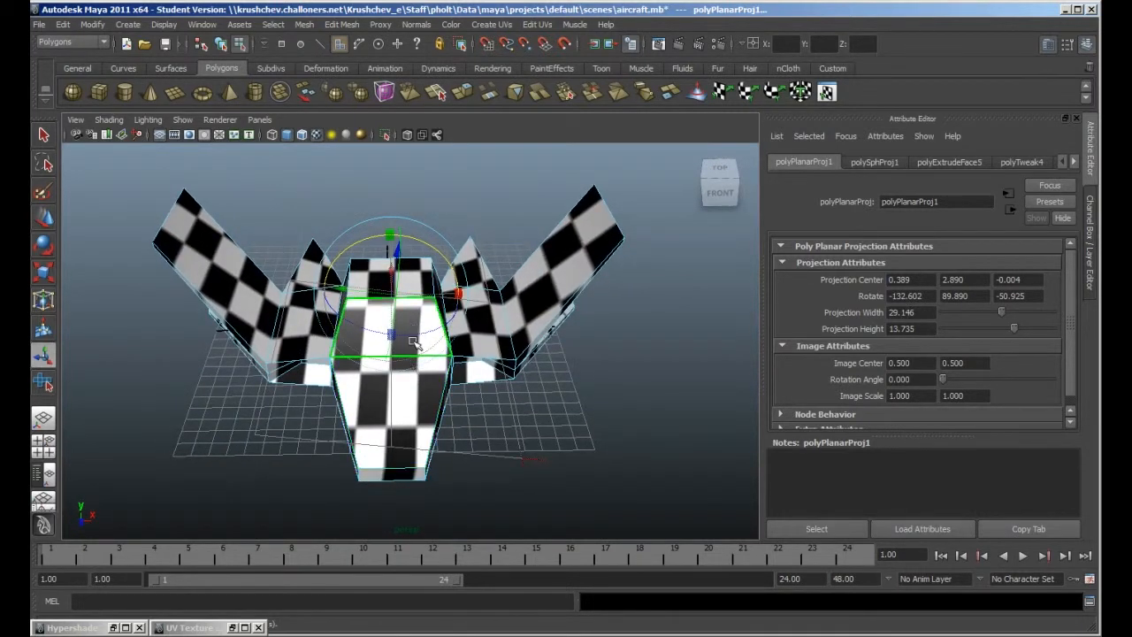
pyautogui.keyDown('alt'); pyautogui.moveTo(534, 407); pyautogui.dragTo(494, 422); pyautogui.keyUp('alt')
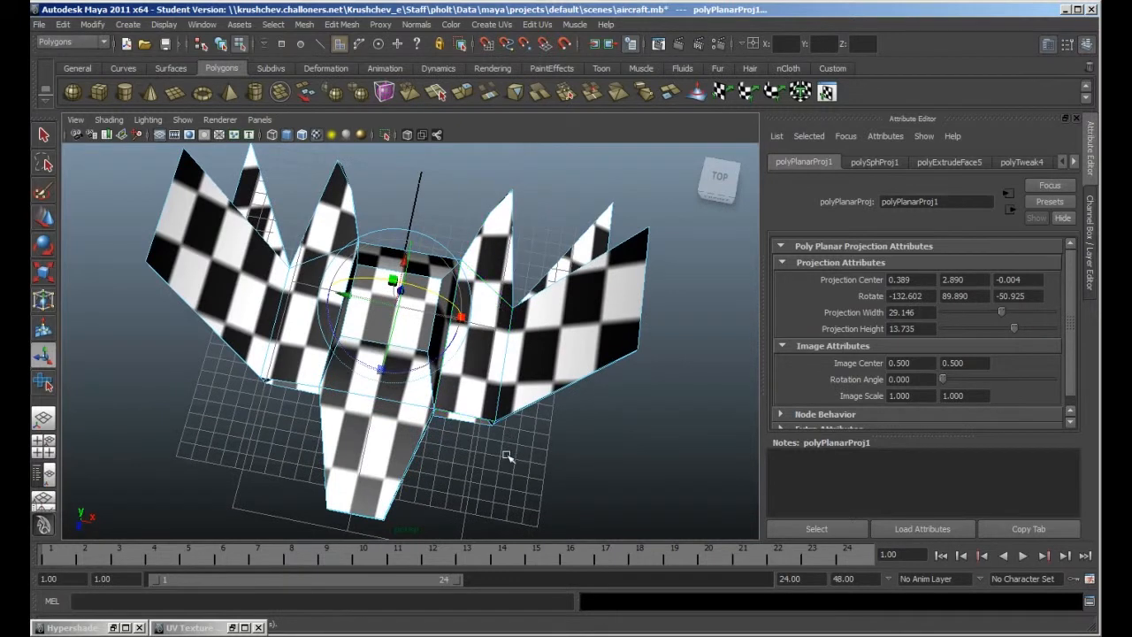
pyautogui.keyDown('alt'); pyautogui.moveTo(437, 462); pyautogui.dragTo(380, 376); pyautogui.keyUp('alt')
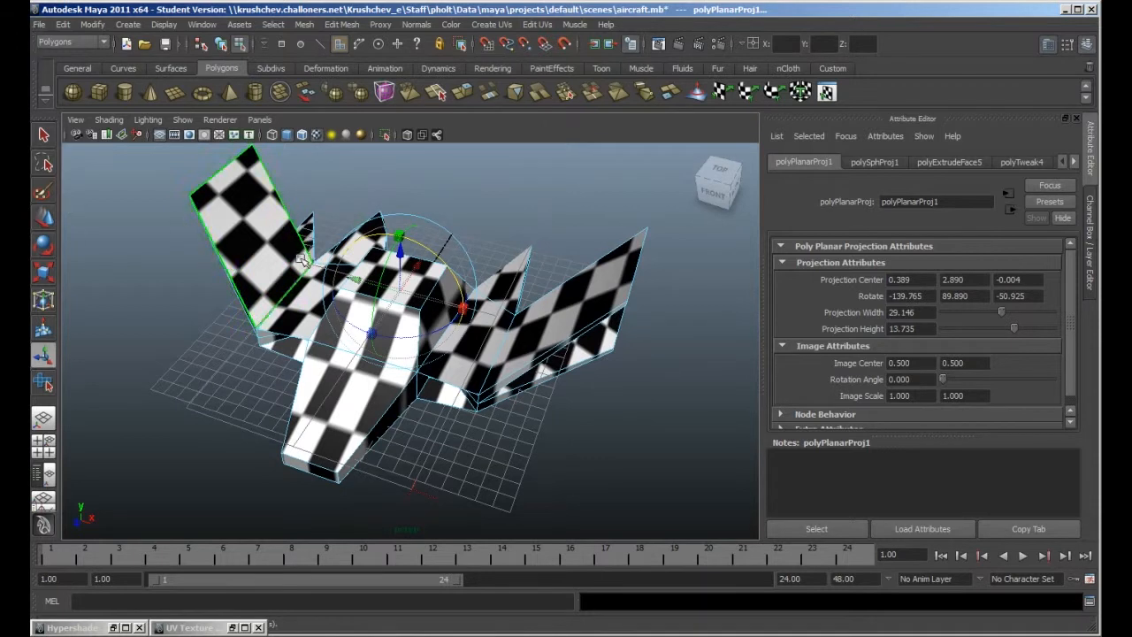
# Raise the planar projection's center to about Y 8.8 and resize the projection to about 28.3 wide and 22 high.
pyautogui.moveTo(399, 237); pyautogui.dragTo(400, 157)
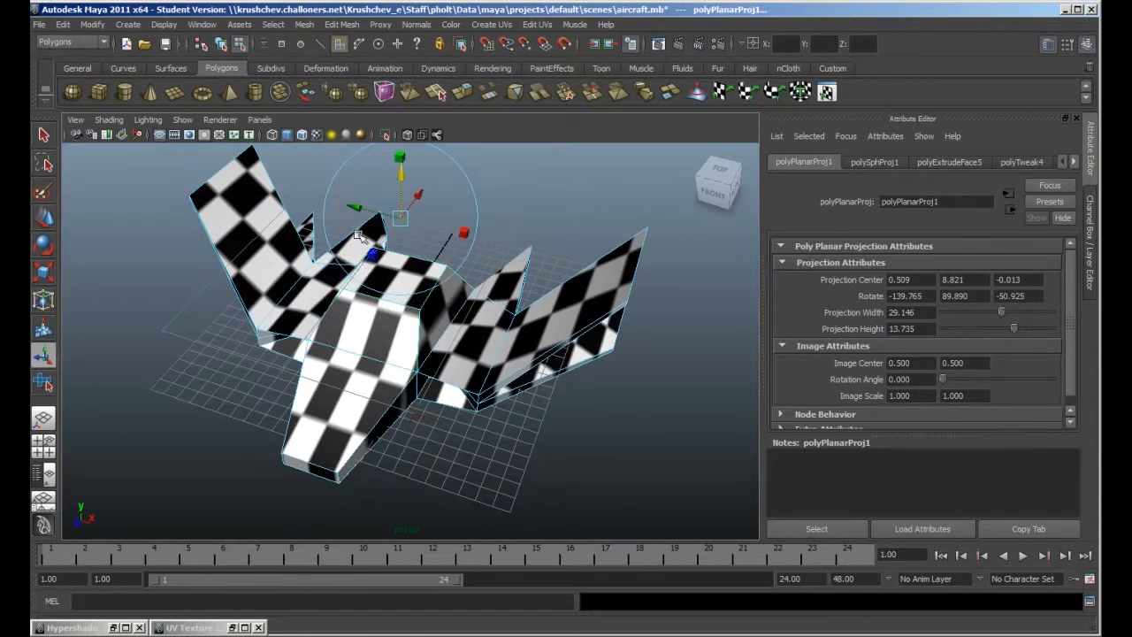
pyautogui.keyDown('alt'); pyautogui.moveTo(386, 376); pyautogui.dragTo(453, 349); pyautogui.keyUp('alt')
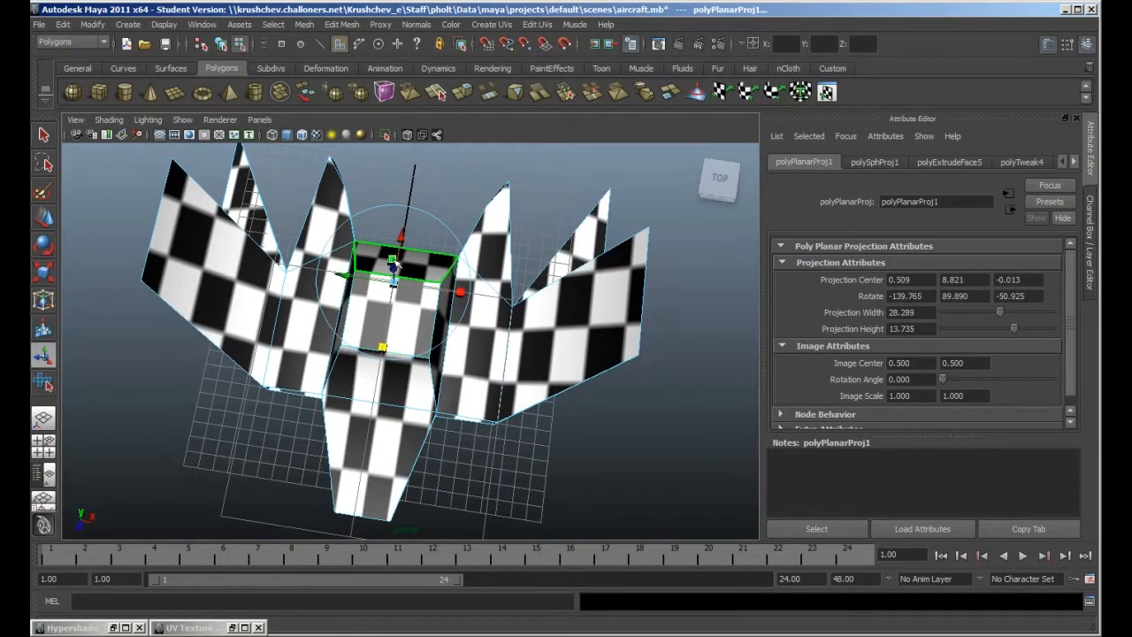
pyautogui.moveTo(396, 265); pyautogui.dragTo(377, 242)
pyautogui.moveTo(442, 413)
pyautogui.keyDown('alt'); pyautogui.mouseDown()
pyautogui.moveTo(442, 320)
pyautogui.moveTo(434, 416)
pyautogui.moveTo(425, 405)
pyautogui.moveTo(435, 404)
pyautogui.mouseUp(); pyautogui.keyUp('alt')
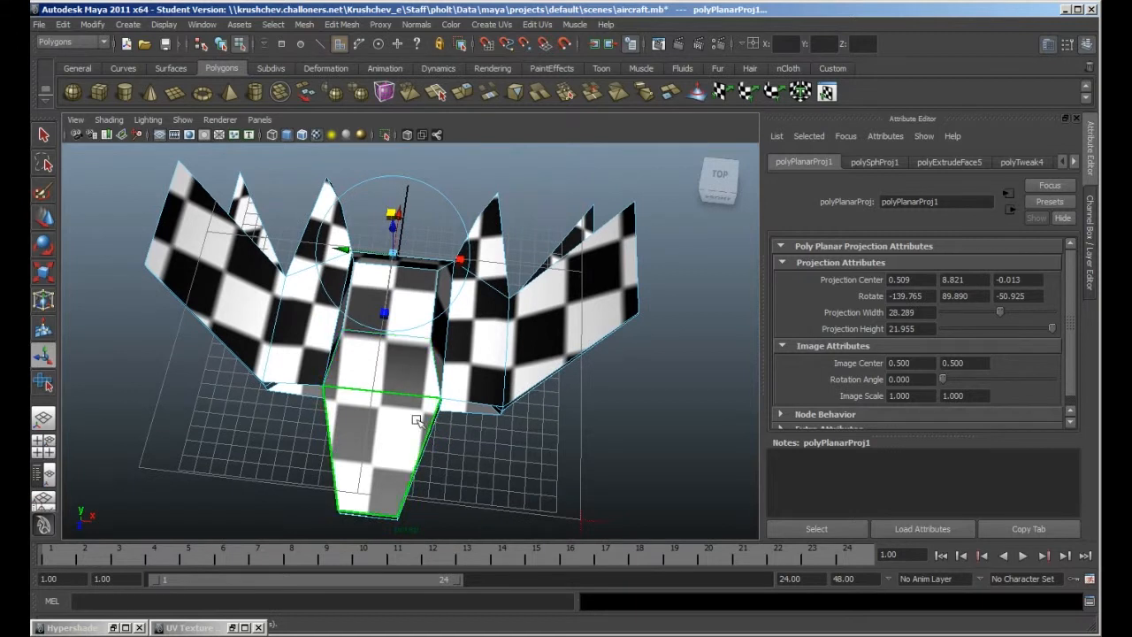
pyautogui.keyDown('alt'); pyautogui.moveTo(476, 452); pyautogui.dragTo(428, 389); pyautogui.keyUp('alt')
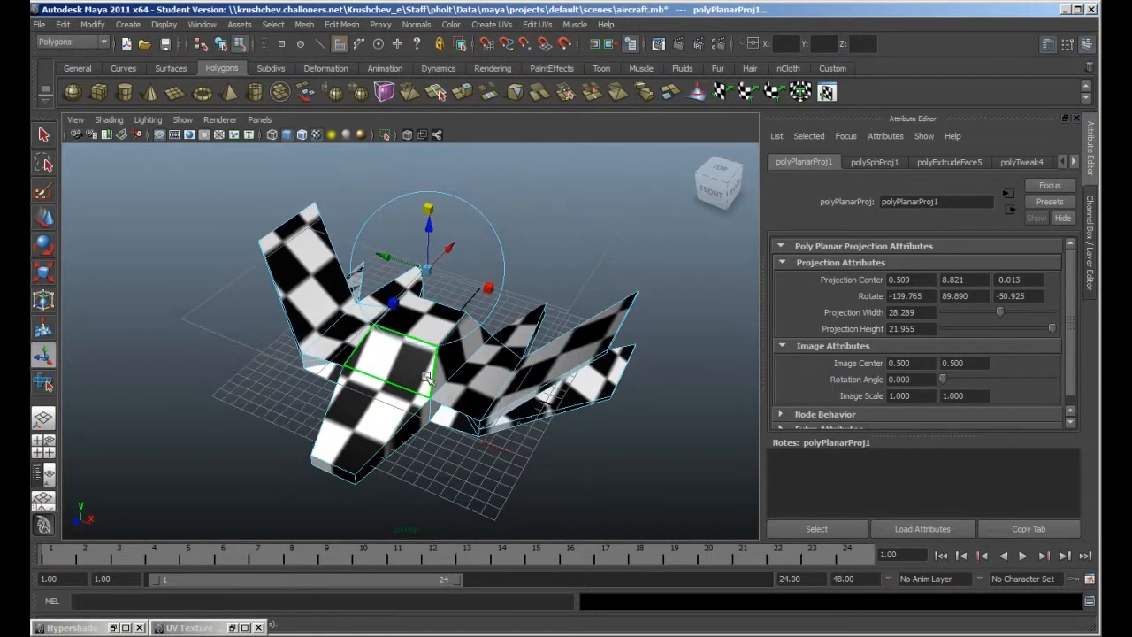
# Bring up the UV Texture Editor as a smaller floating window and frame the aircraft's entire UV layout in it.
pyautogui.click(247, 627)
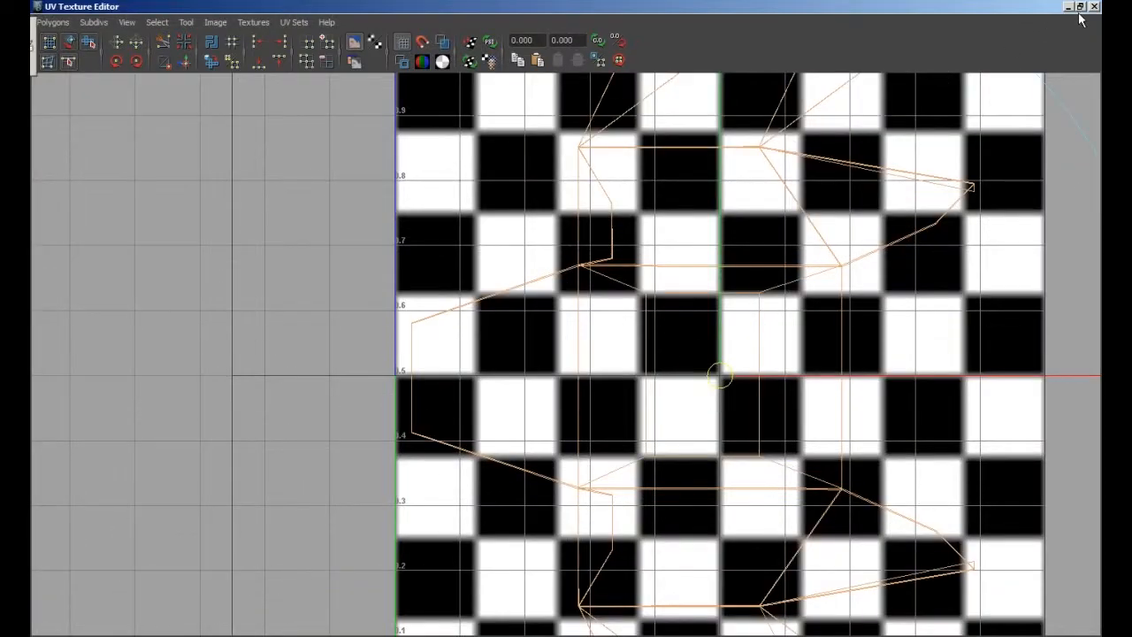
pyautogui.click(1080, 7)
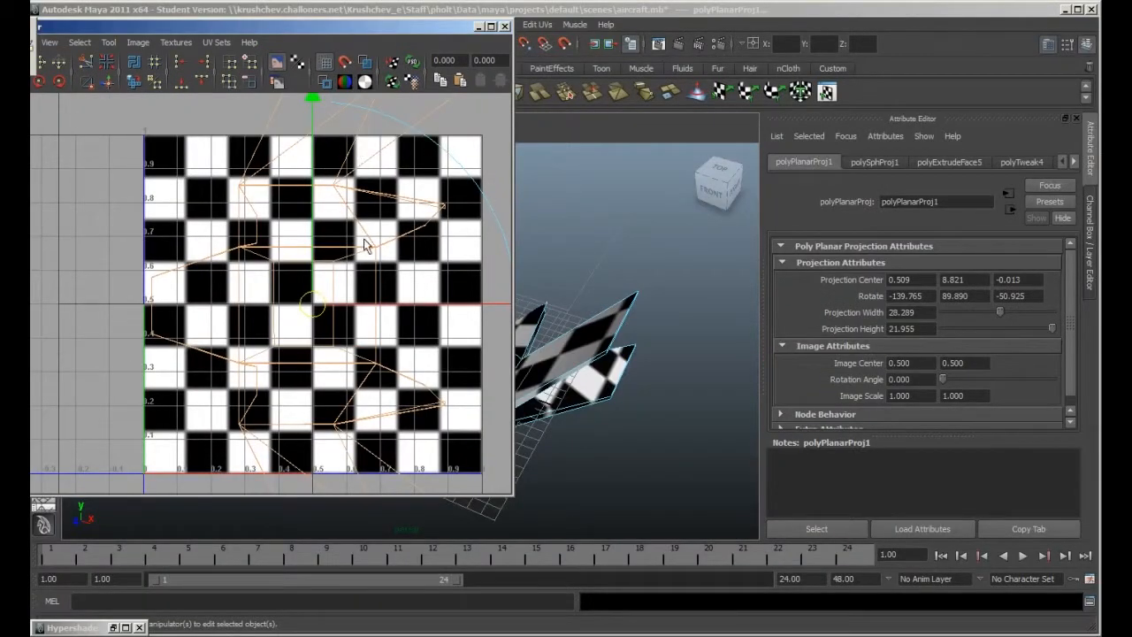
pyautogui.keyDown('alt'); pyautogui.moveTo(382, 312); pyautogui.dragTo(339, 225, button='right'); pyautogui.keyUp('alt')
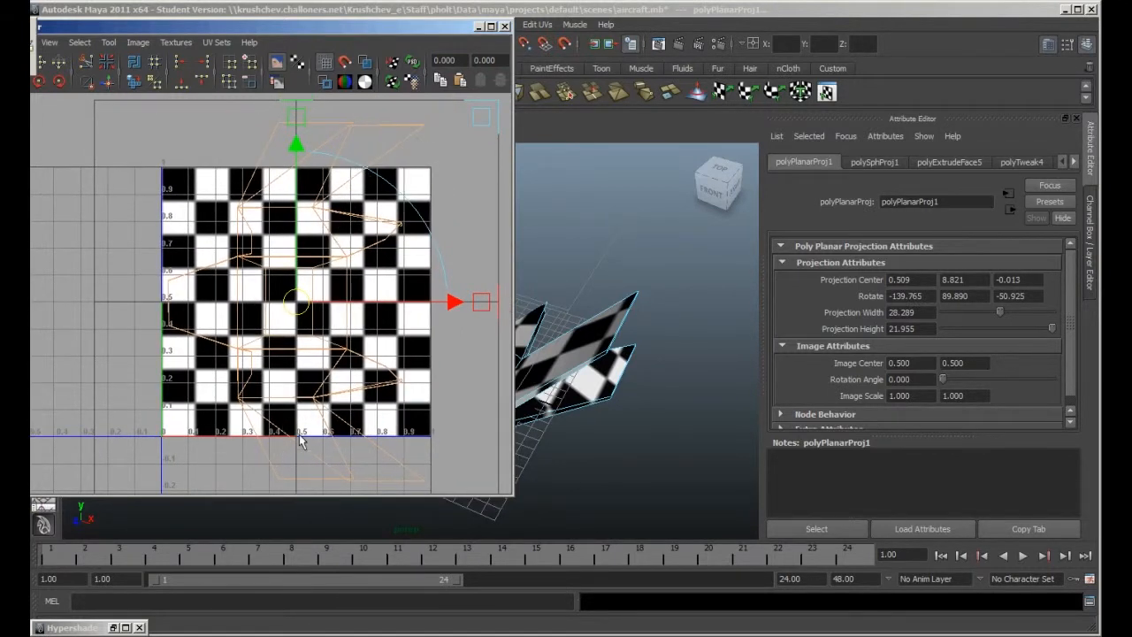
pyautogui.keyDown('alt'); pyautogui.moveTo(312, 297); pyautogui.dragTo(320, 322, button='middle'); pyautogui.keyUp('alt')
pyautogui.moveTo(320, 322)
pyautogui.keyDown('alt'); pyautogui.mouseDown(button='right')
pyautogui.moveTo(300, 284)
pyautogui.moveTo(316, 317)
pyautogui.mouseUp(button='right'); pyautogui.keyUp('alt')
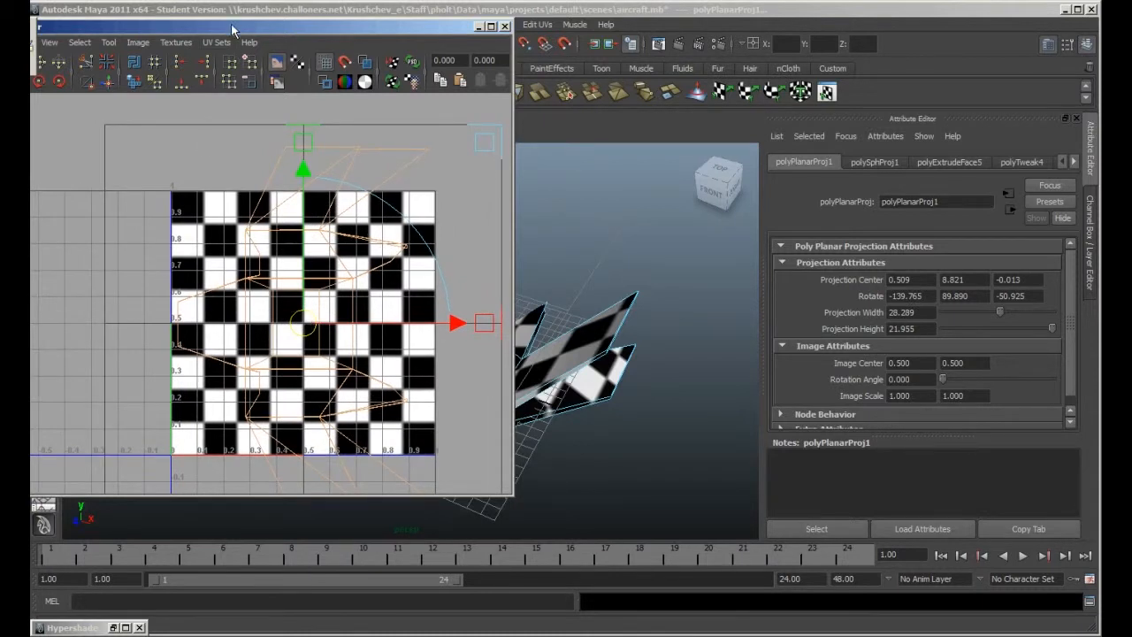
pyautogui.moveTo(232, 30); pyautogui.dragTo(343, 37)
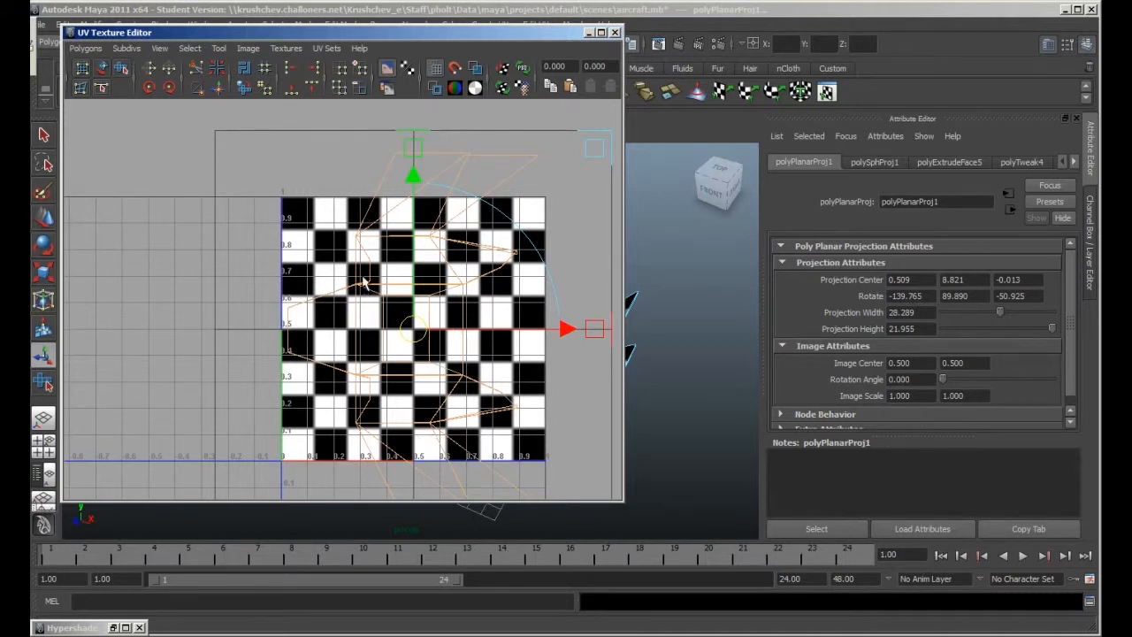
# Pick the aircraft's nose face in the UV layout and select its corner UVs in UV mode.
pyautogui.click(285, 321)
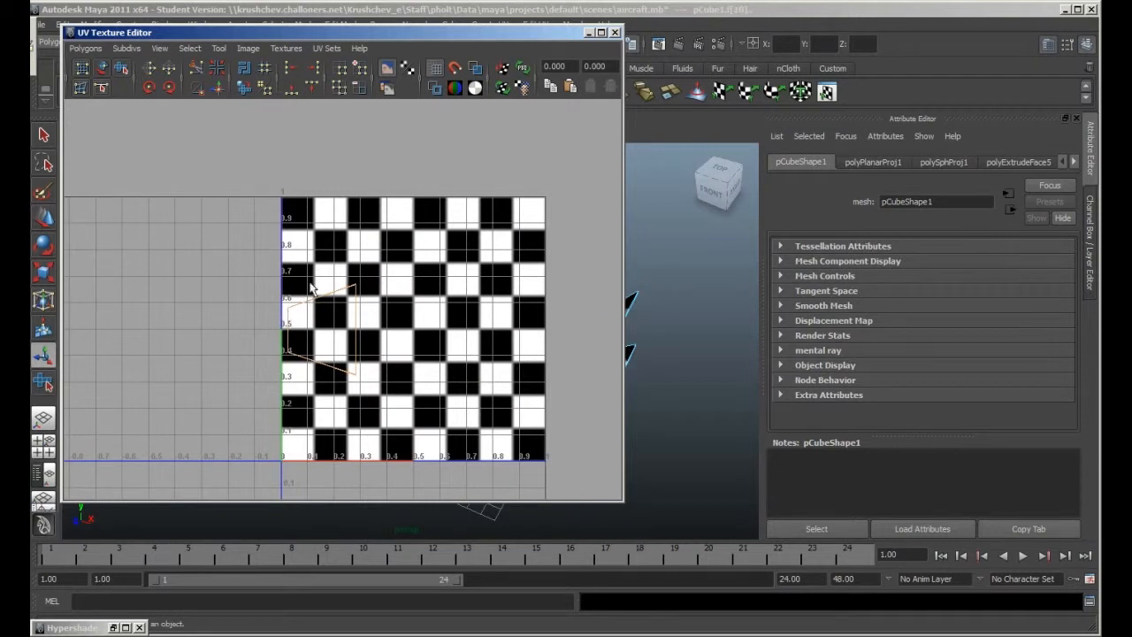
pyautogui.moveTo(316, 291); pyautogui.dragTo(368, 297, button='right')
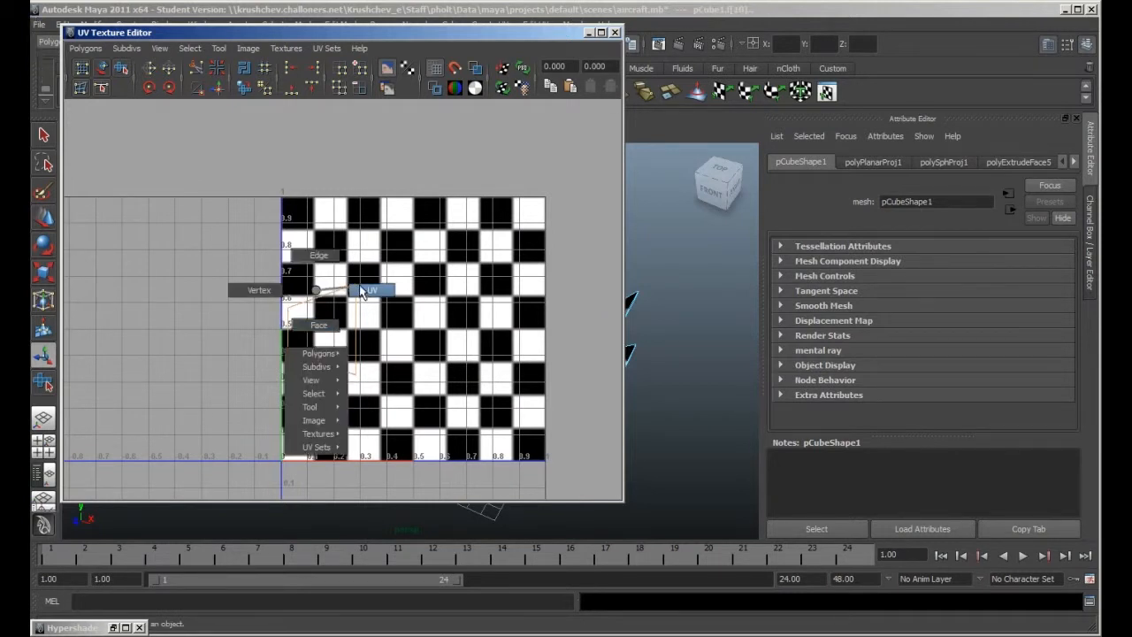
pyautogui.moveTo(367, 296); pyautogui.dragTo(322, 358, button='right')
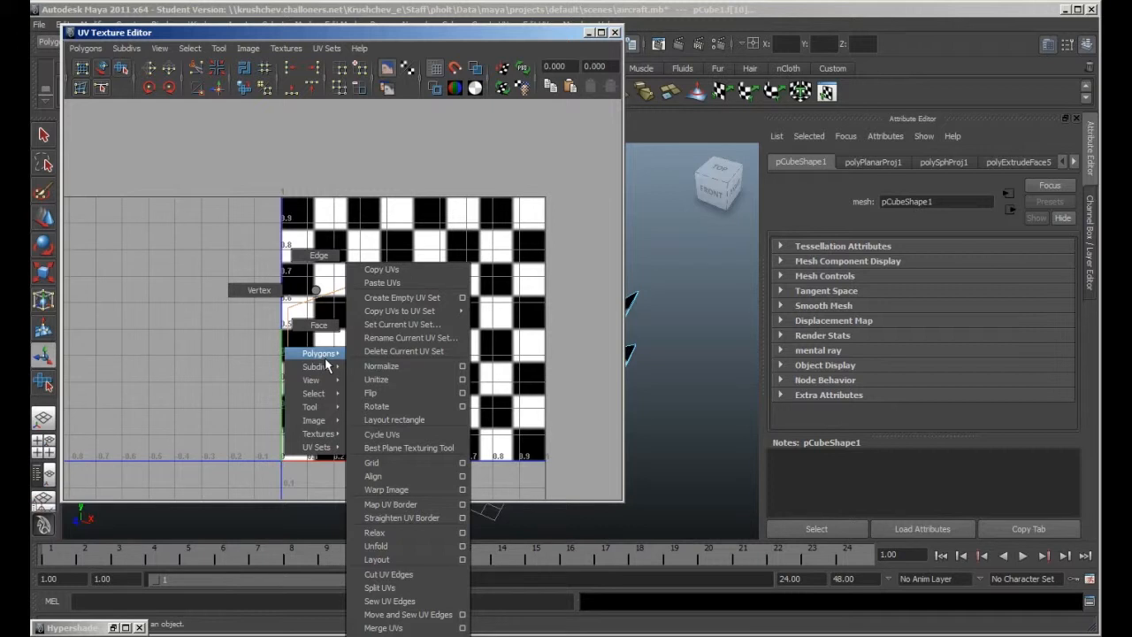
pyautogui.moveTo(326, 365); pyautogui.dragTo(368, 289, button='right')
pyautogui.moveTo(248, 244); pyautogui.dragTo(369, 397)
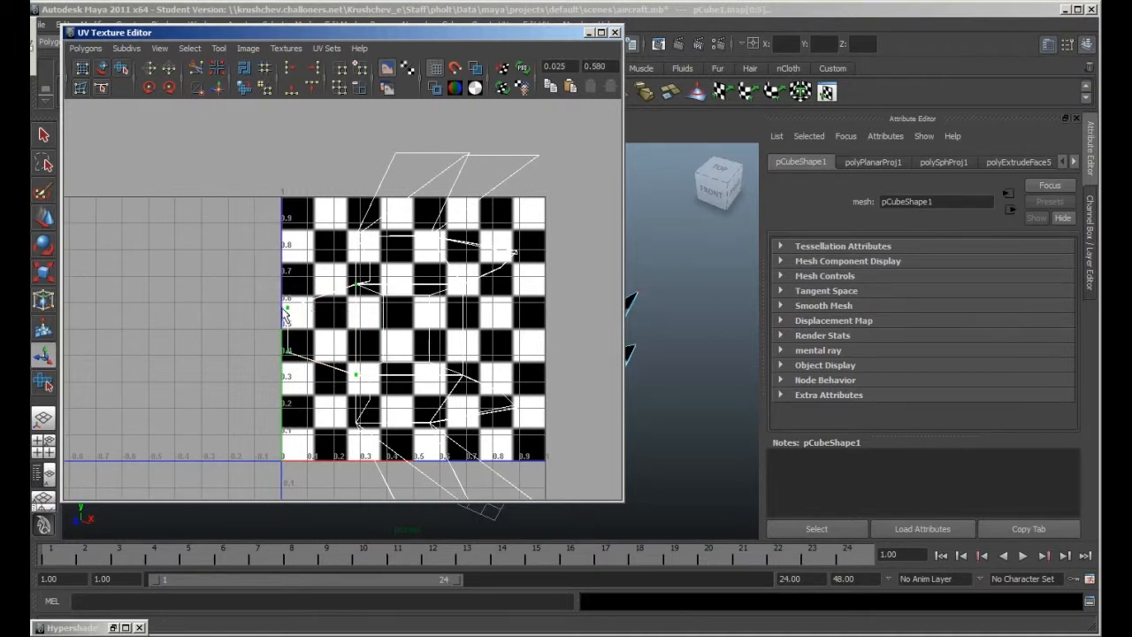
# Reshape the nose UVs with the UV Smudge tool, keeping the aircraft visible beside the UV Texture Editor.
pyautogui.moveTo(289, 313); pyautogui.dragTo(297, 307, button='right')
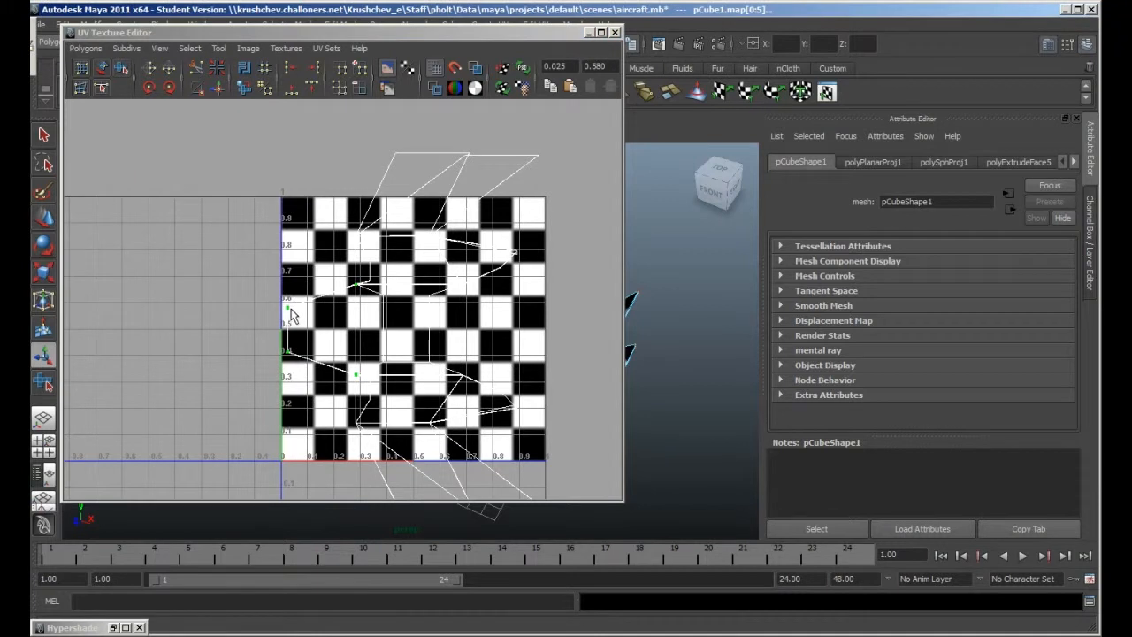
pyautogui.click(78, 89)
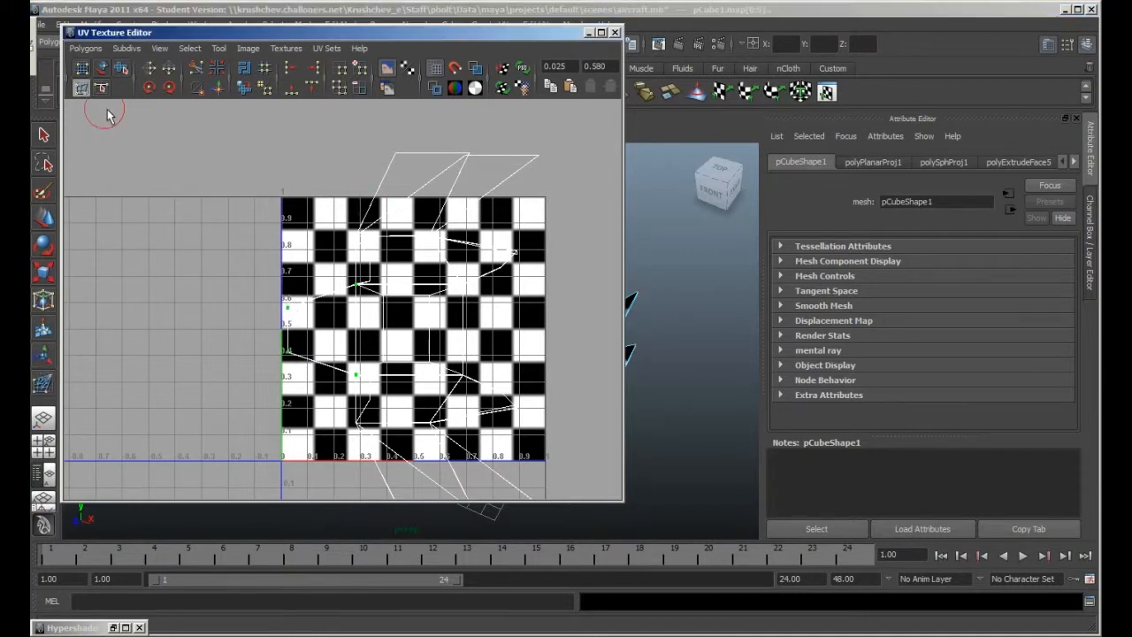
pyautogui.moveTo(293, 313)
pyautogui.mouseDown(button='middle')
pyautogui.moveTo(301, 324)
pyautogui.moveTo(303, 294)
pyautogui.moveTo(295, 303)
pyautogui.mouseUp(button='middle')
pyautogui.moveTo(285, 342); pyautogui.dragTo(294, 347, button='middle')
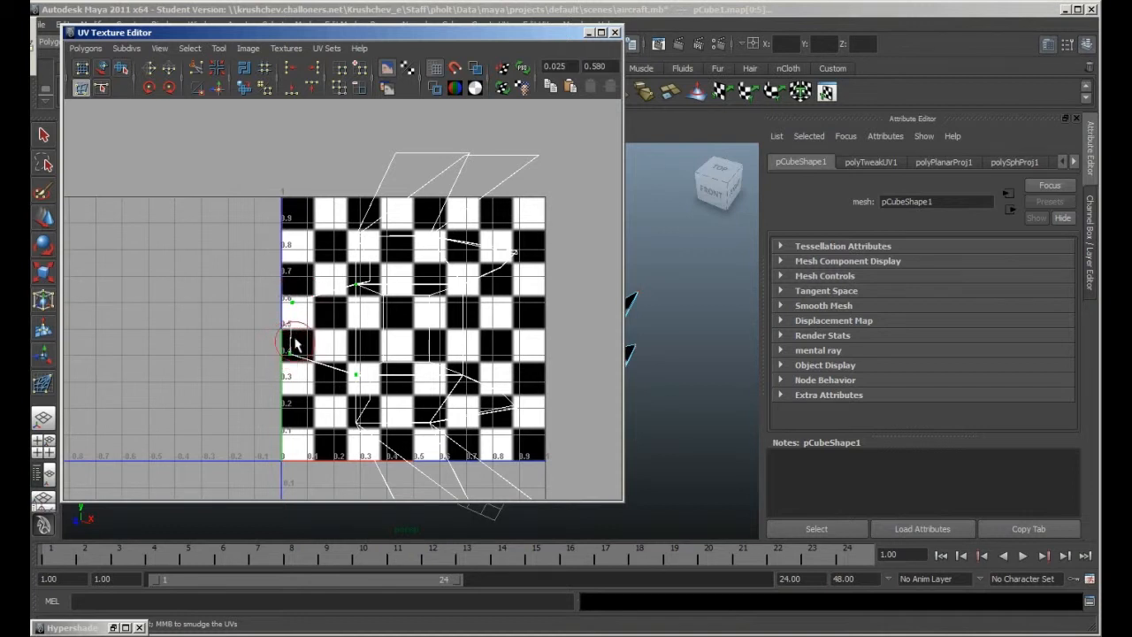
pyautogui.moveTo(294, 304); pyautogui.dragTo(285, 303, button='middle')
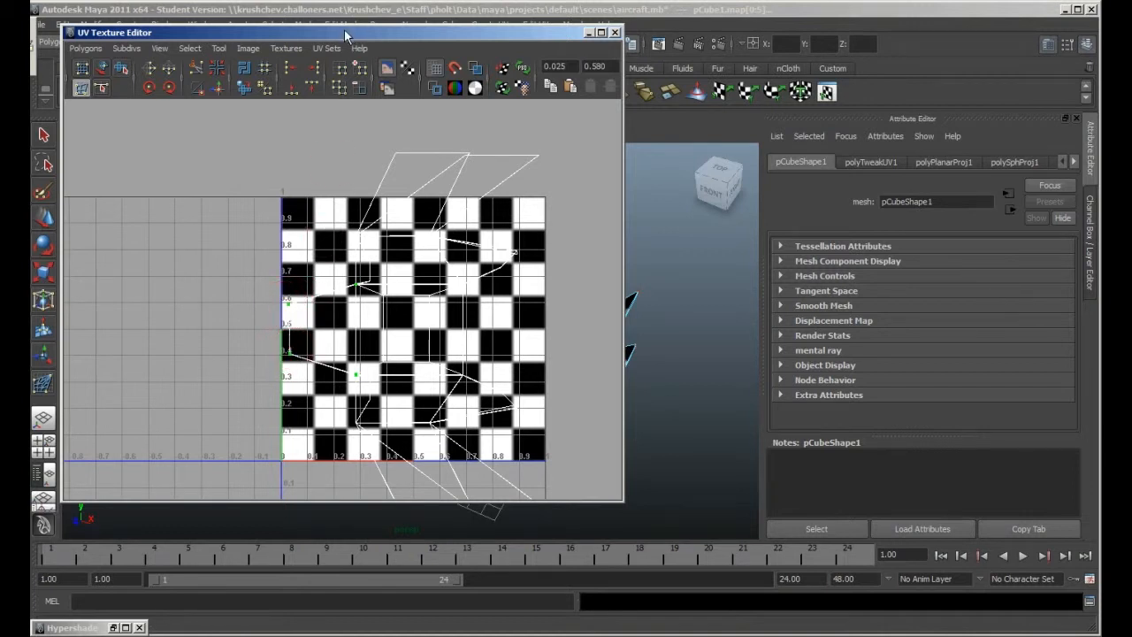
pyautogui.moveTo(345, 37); pyautogui.dragTo(763, 62)
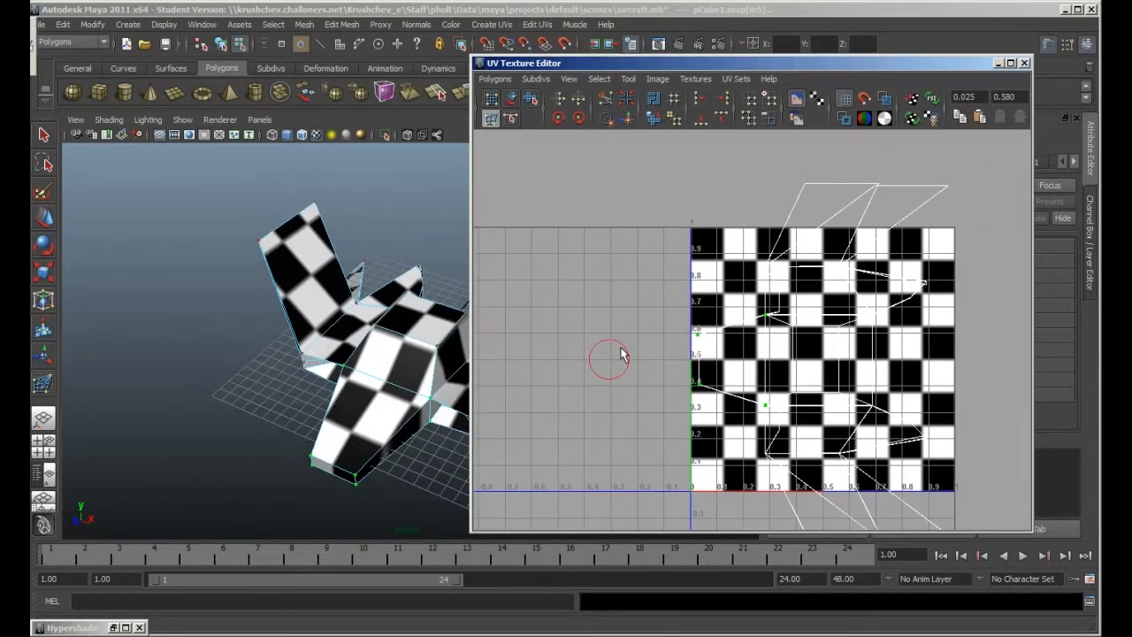
pyautogui.moveTo(770, 316)
pyautogui.mouseDown(button='middle')
pyautogui.moveTo(756, 314)
pyautogui.moveTo(772, 405)
pyautogui.moveTo(751, 391)
pyautogui.moveTo(762, 390)
pyautogui.moveTo(774, 348)
pyautogui.moveTo(785, 358)
pyautogui.moveTo(763, 322)
pyautogui.moveTo(739, 379)
pyautogui.moveTo(752, 389)
pyautogui.mouseUp(button='middle')
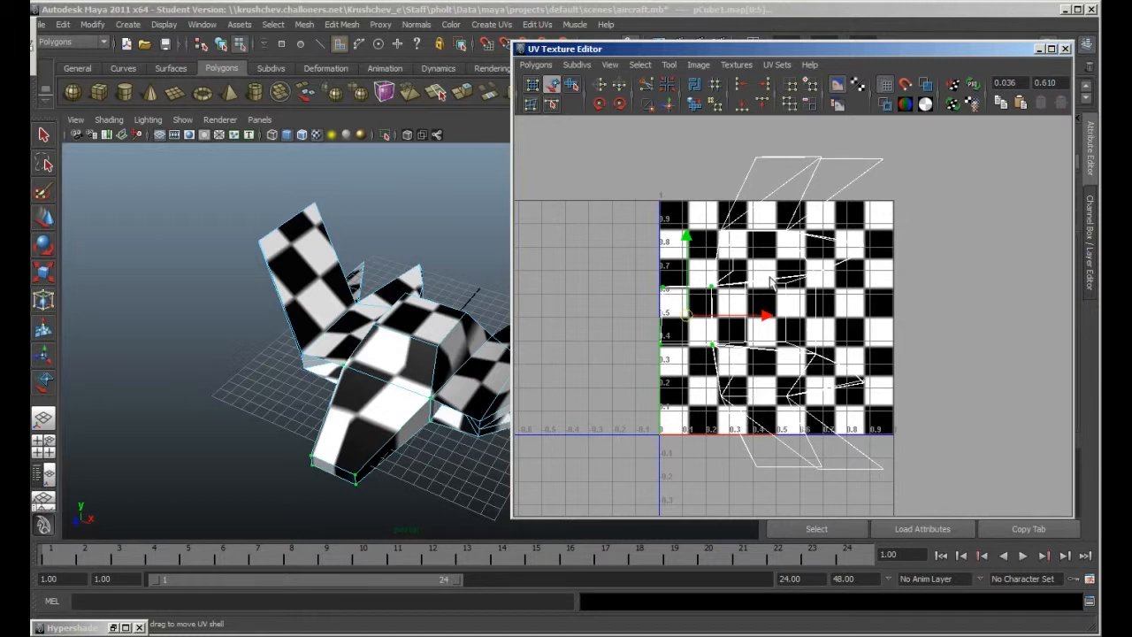
# Save a UV snapshot of the layout as outUV at 1237 x 1237 in Maya IFF format with the Normal (0 to 1) range.
pyautogui.click(536, 65)
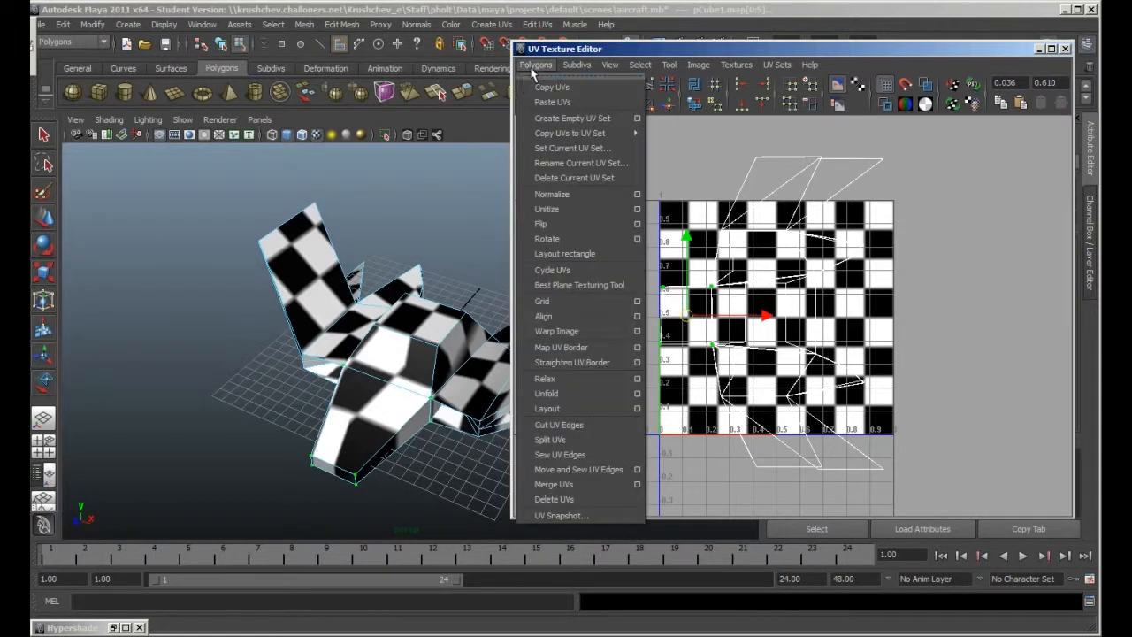
pyautogui.click(587, 516)
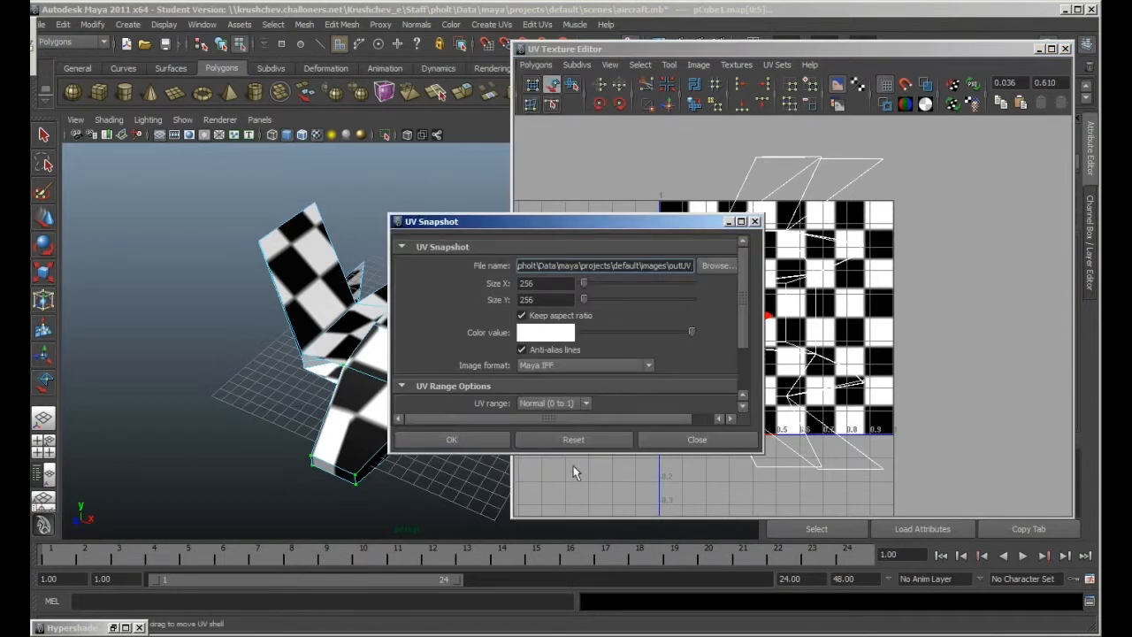
pyautogui.moveTo(583, 286); pyautogui.dragTo(597, 284)
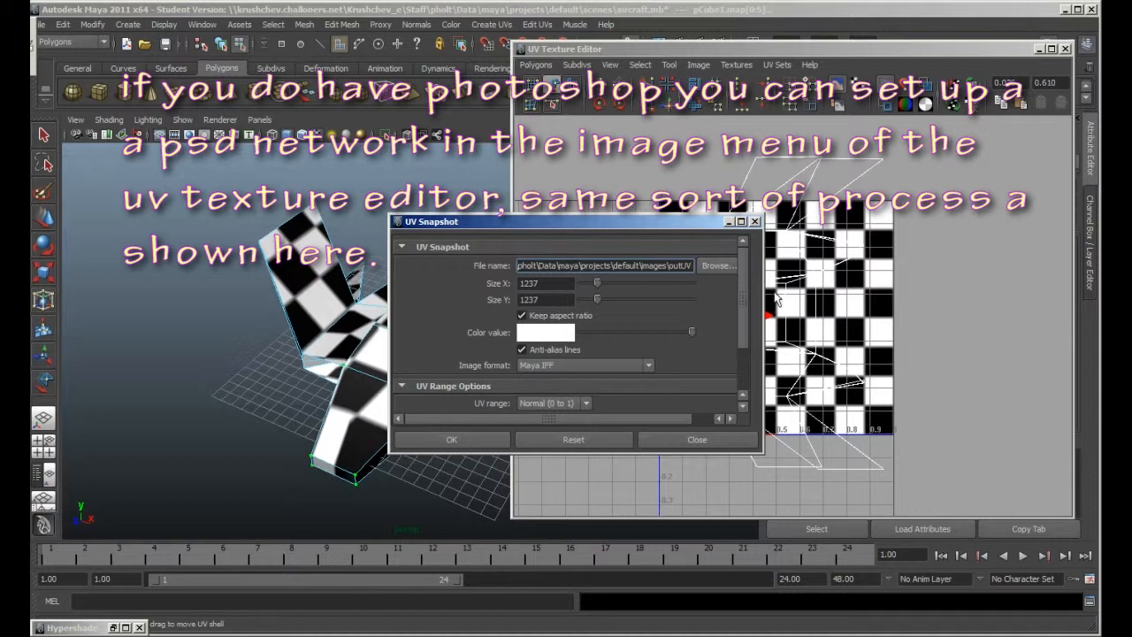
pyautogui.scroll(-3, 733, 317)
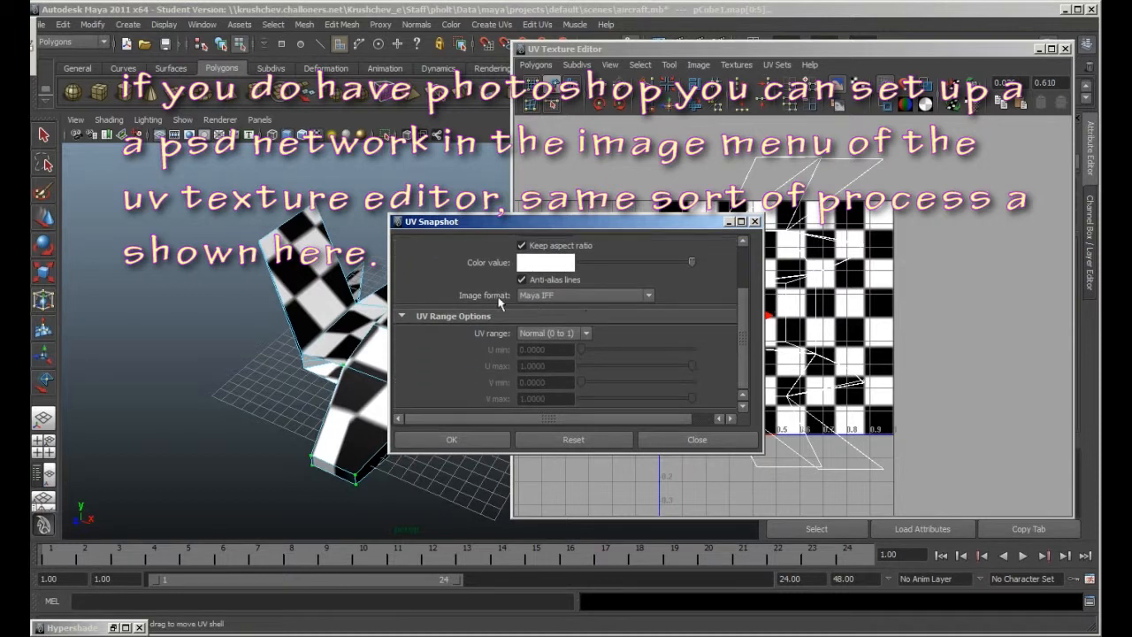
pyautogui.click(562, 297)
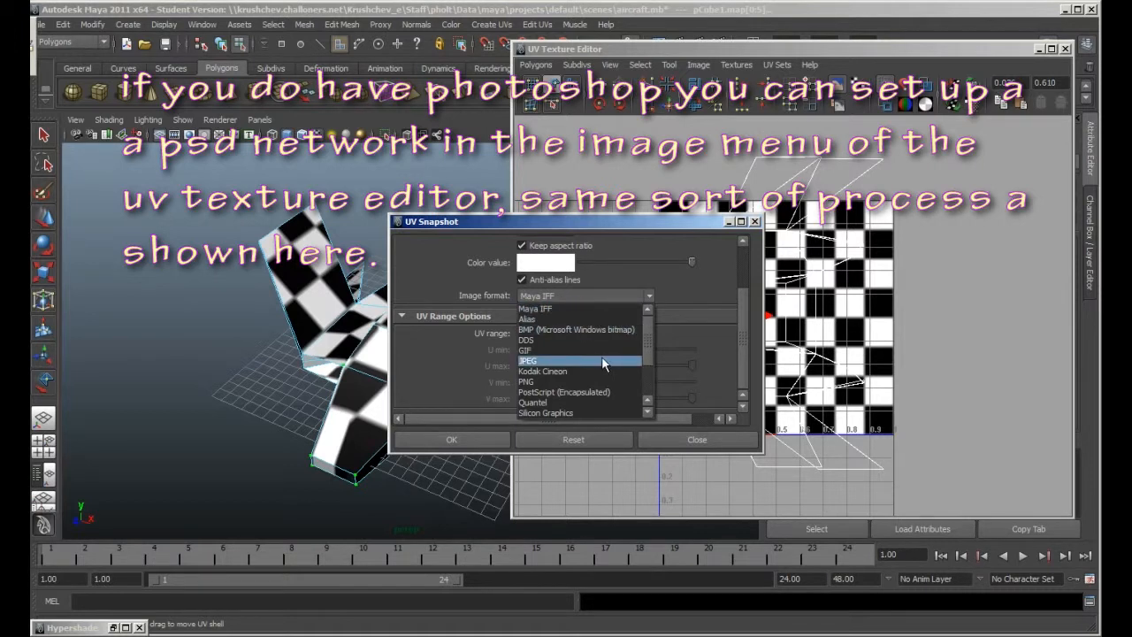
pyautogui.click(563, 310)
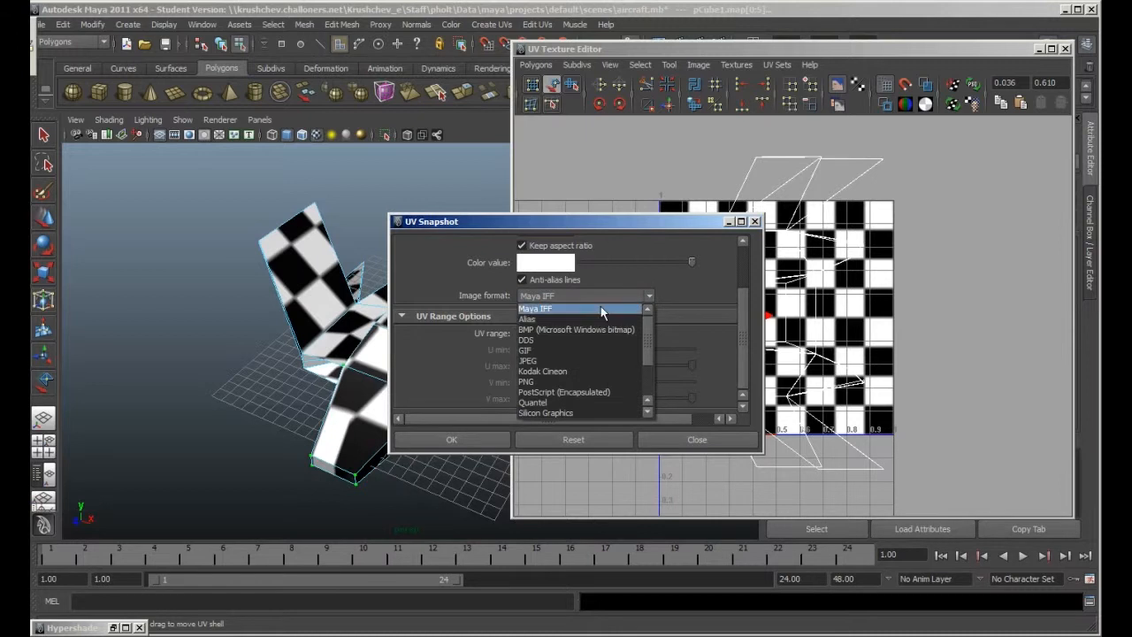
pyautogui.click(600, 307)
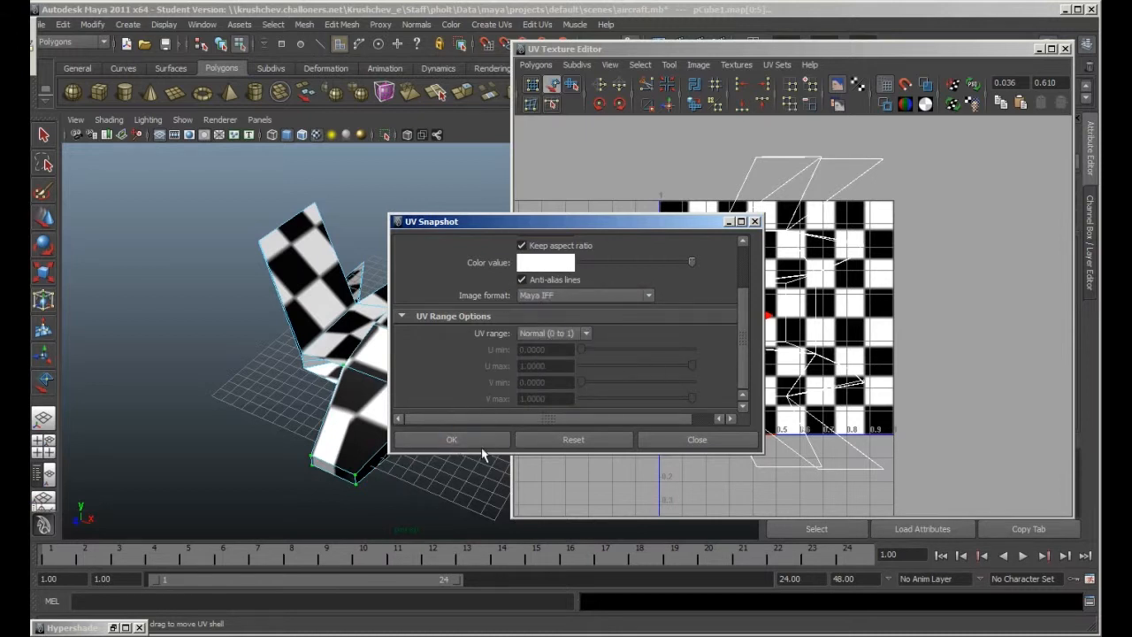
pyautogui.click(456, 443)
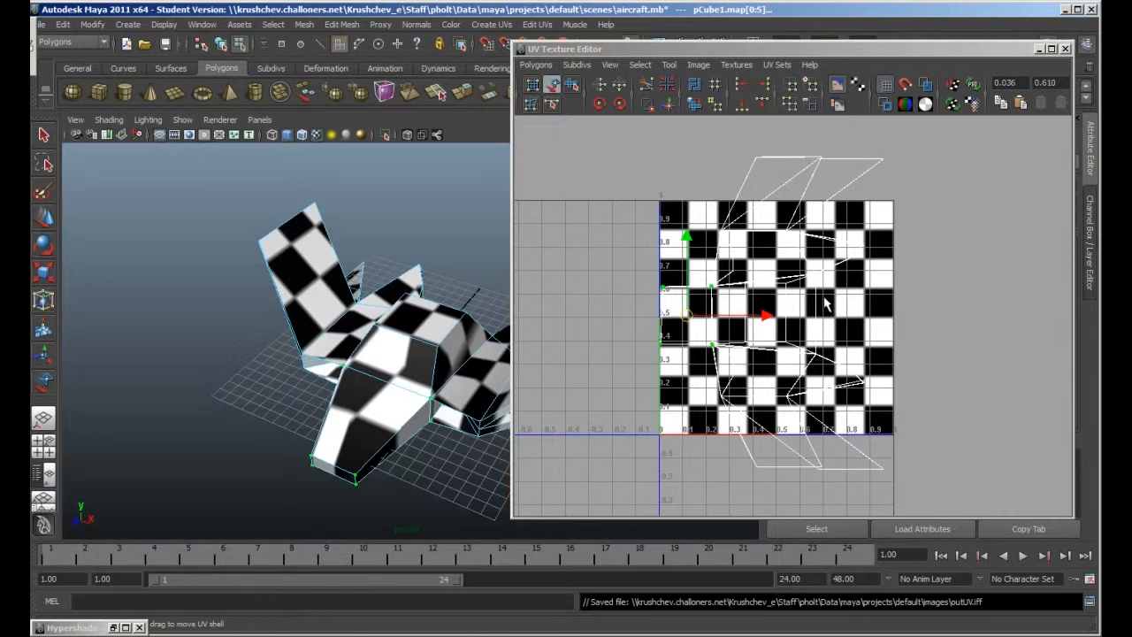
# Clear the UV selection and minimize the UV Texture Editor to uncover the perspective view.
pyautogui.moveTo(386, 357); pyautogui.dragTo(270, 393, button='right')
pyautogui.click(395, 354)
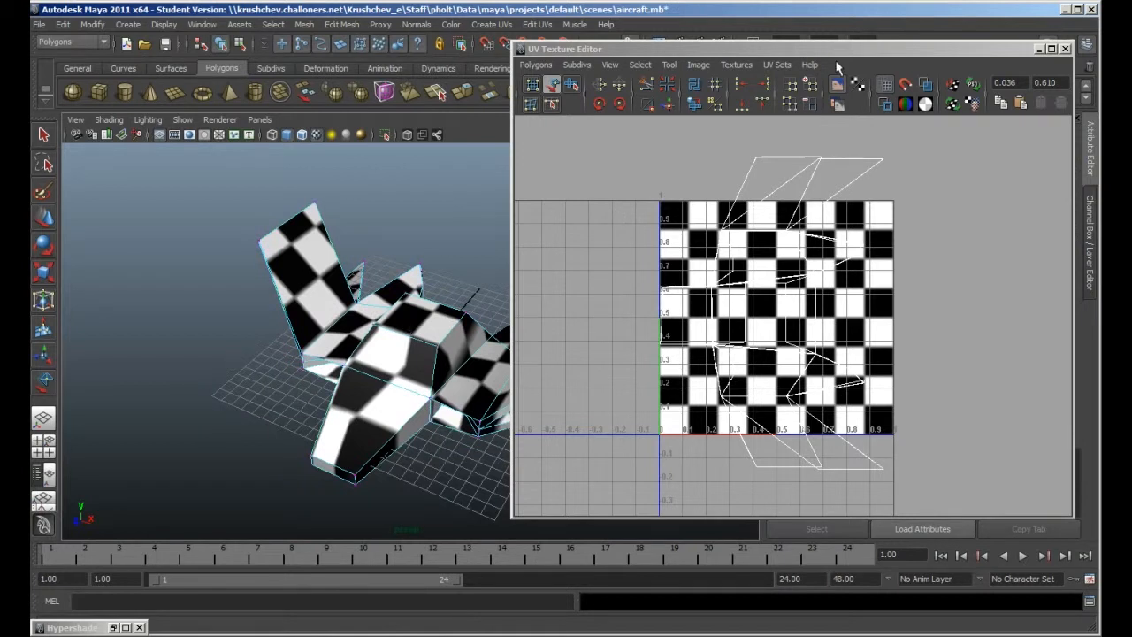
pyautogui.moveTo(996, 45); pyautogui.dragTo(589, 104)
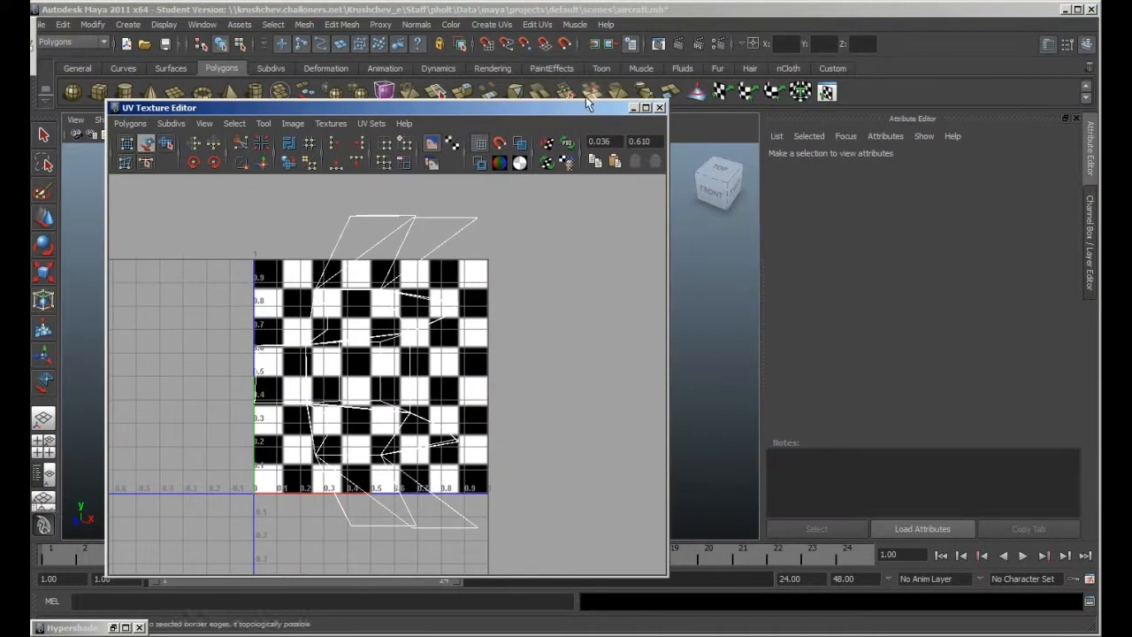
pyautogui.click(645, 107)
pyautogui.click(1068, 8)
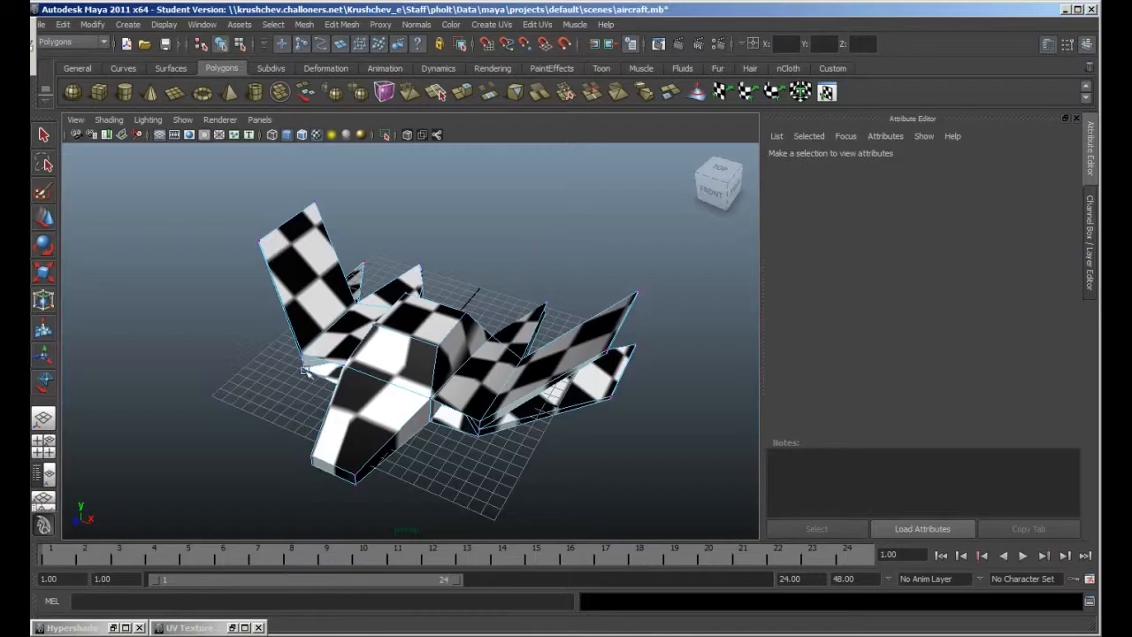
# Return the aircraft to object mode, select it and open the attributes of its blinn1 material.
pyautogui.moveTo(354, 349); pyautogui.dragTo(398, 339, button='right')
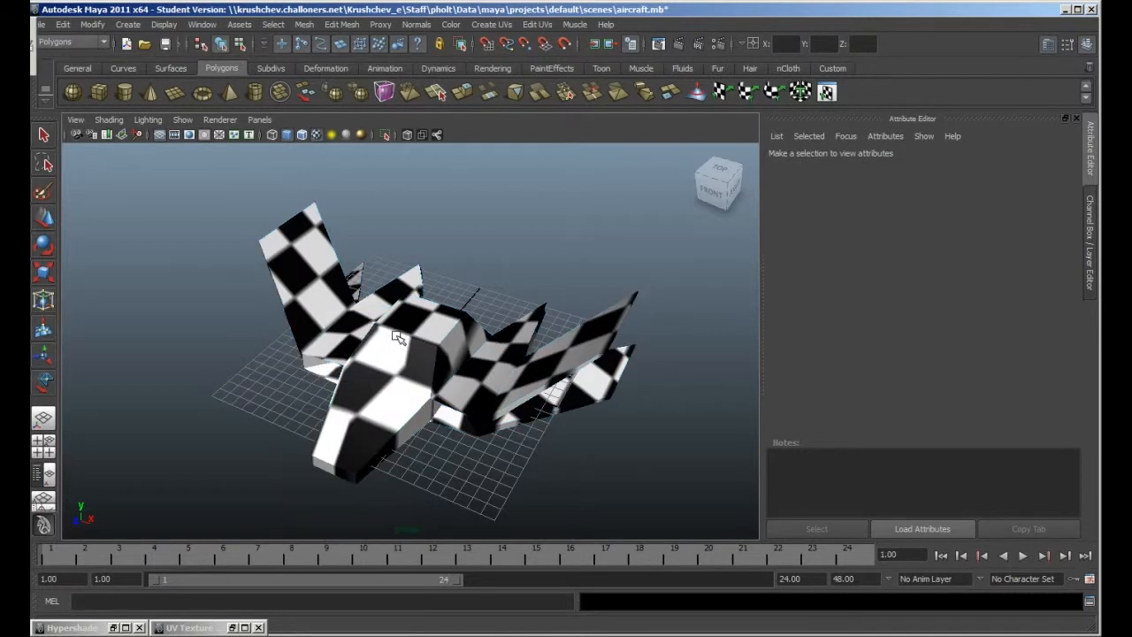
pyautogui.click(398, 339)
pyautogui.click(1074, 161)
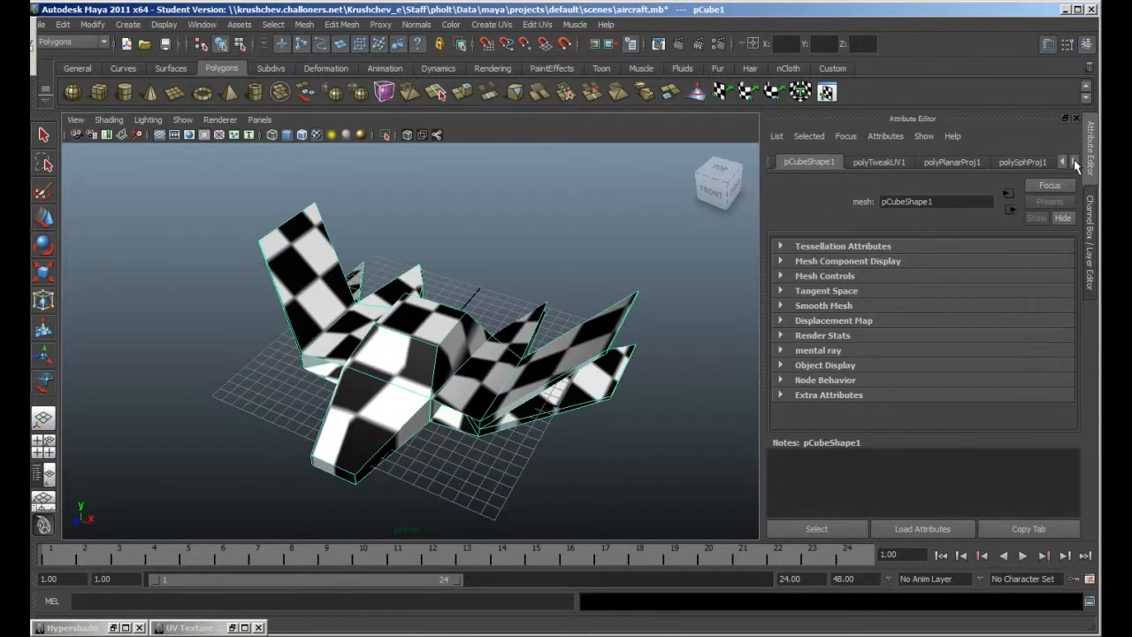
pyautogui.click(1073, 161)
pyautogui.click(1074, 161)
pyautogui.click(1074, 161)
pyautogui.click(1075, 161)
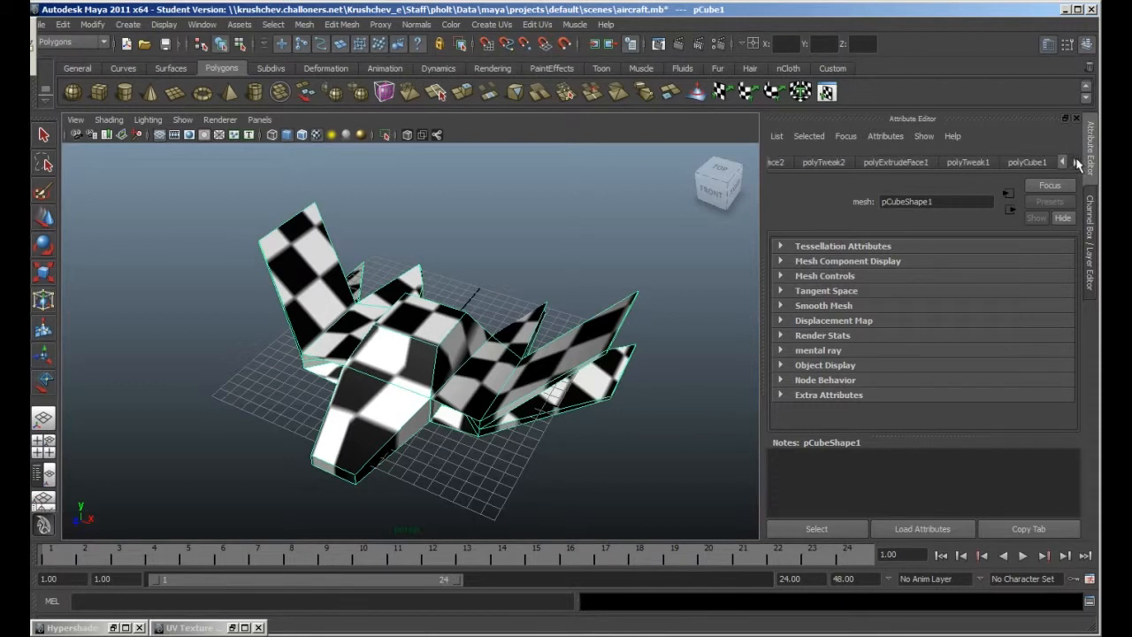
pyautogui.click(1075, 161)
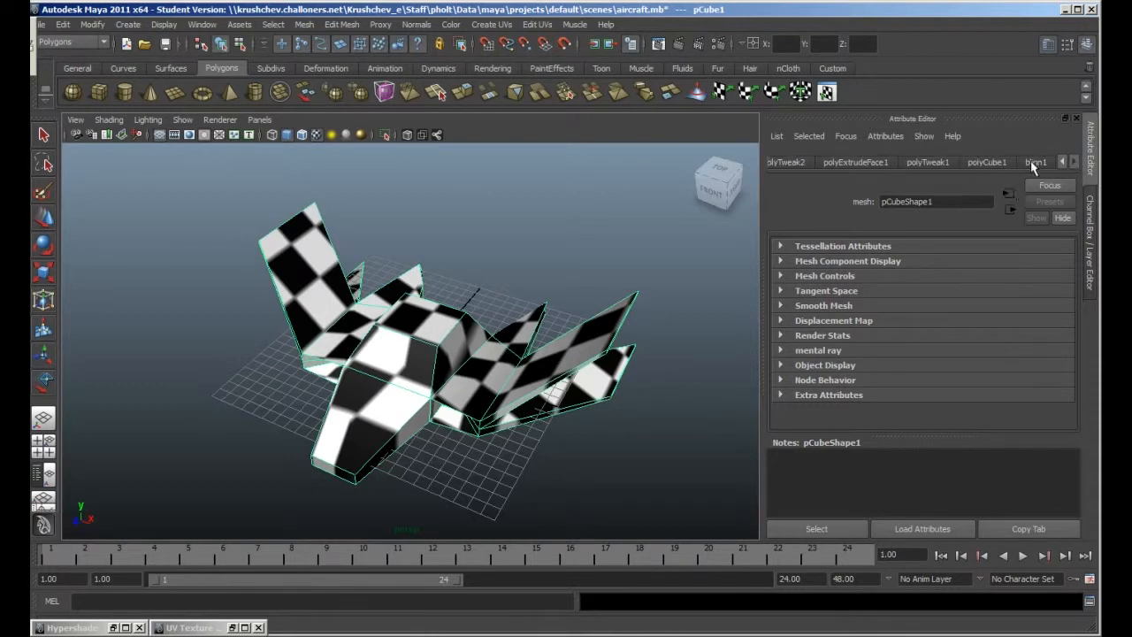
pyautogui.click(1033, 165)
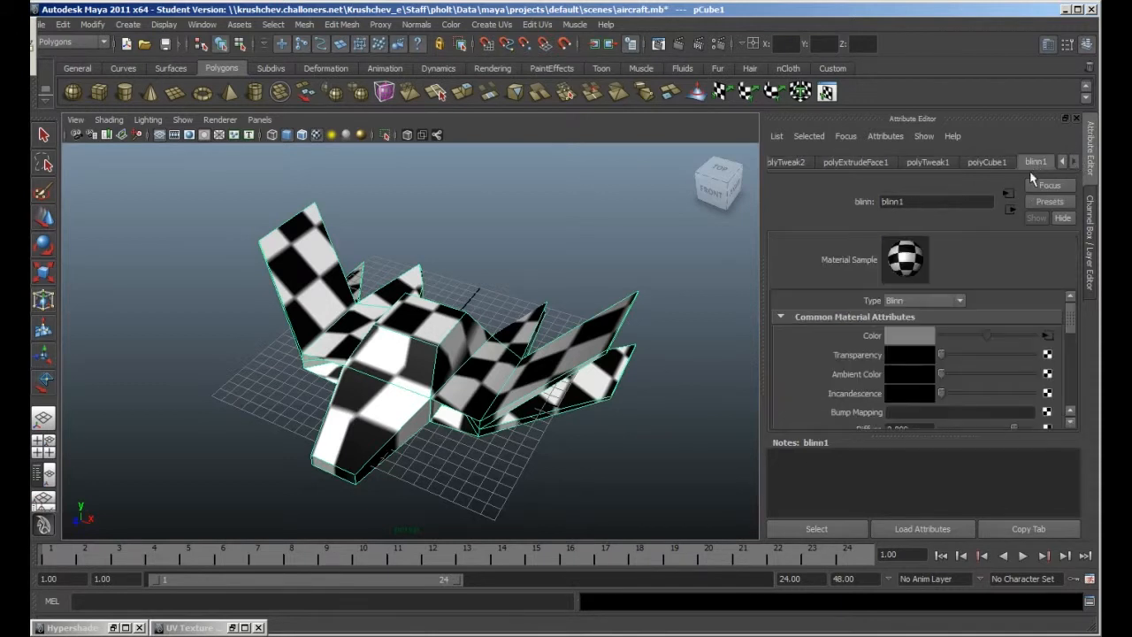
# Break the checker texture's connection to the blinn1 material's color, leaving the color without a new texture.
pyautogui.rightClick(873, 336)
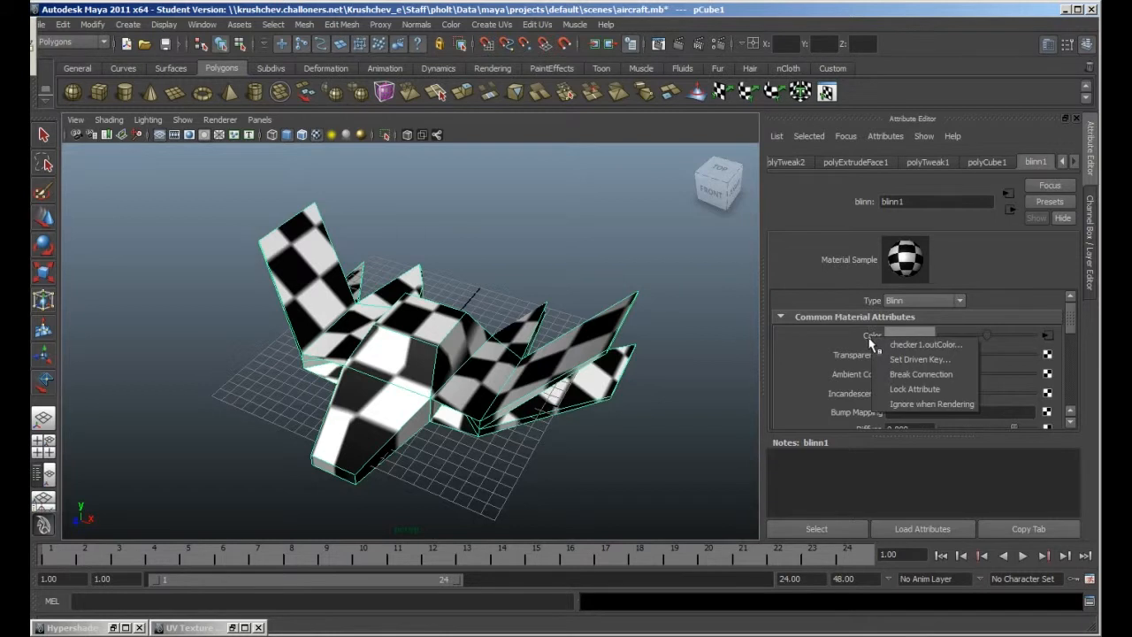
pyautogui.click(911, 374)
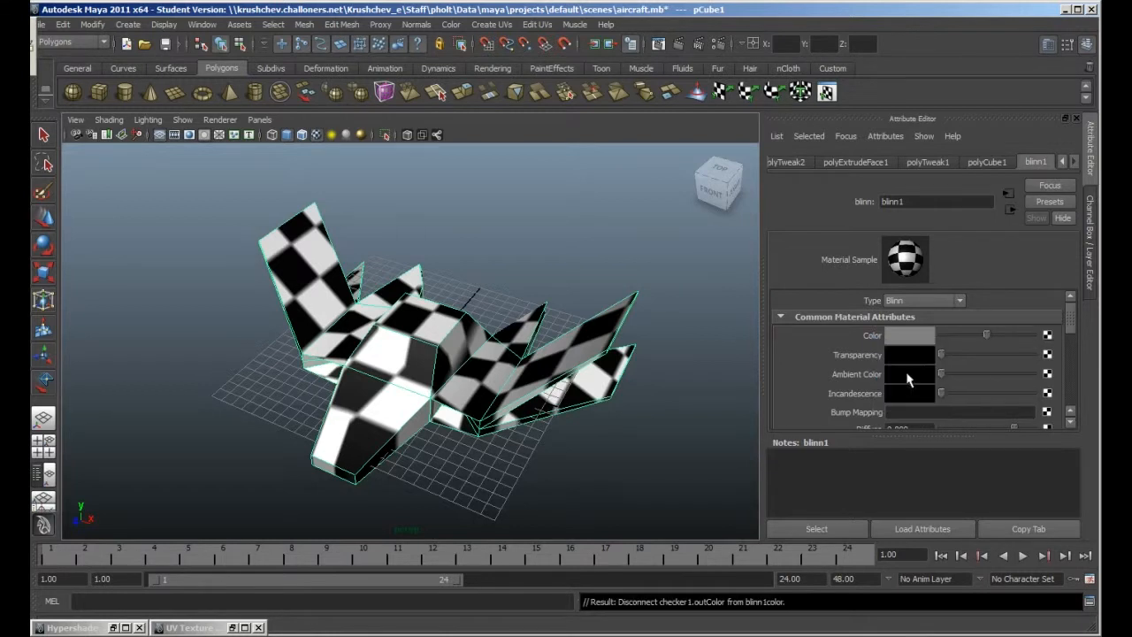
pyautogui.click(1048, 336)
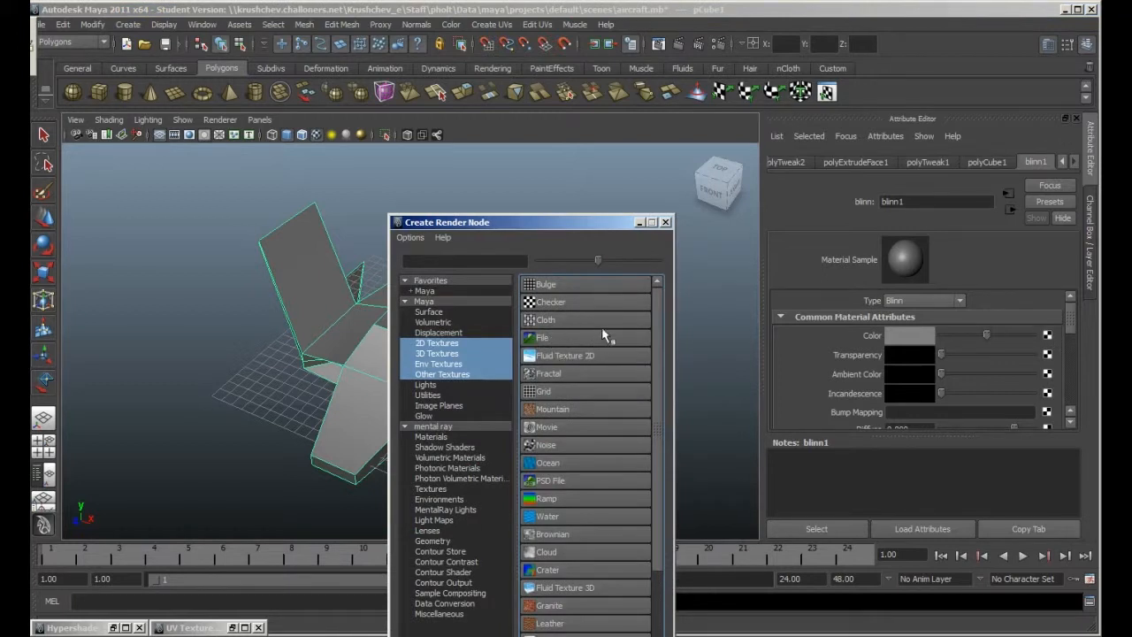
pyautogui.click(666, 223)
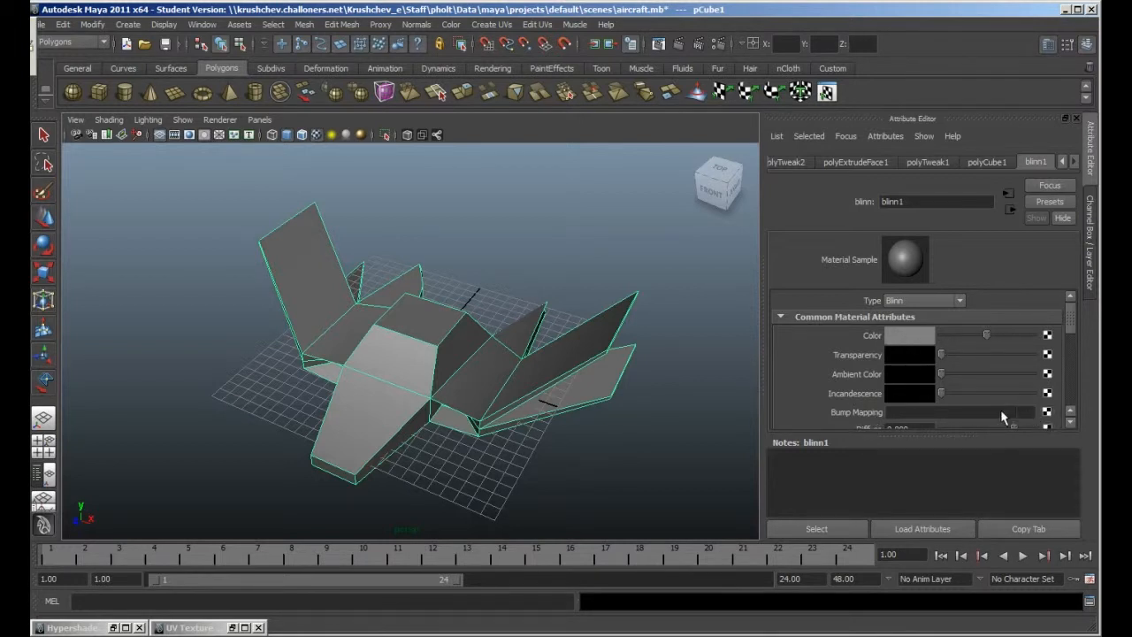
# Assign a Checker texture to the blinn1 material's bump mapping.
pyautogui.click(1046, 412)
pyautogui.moveTo(559, 228); pyautogui.dragTo(721, 113)
pyautogui.click(708, 186)
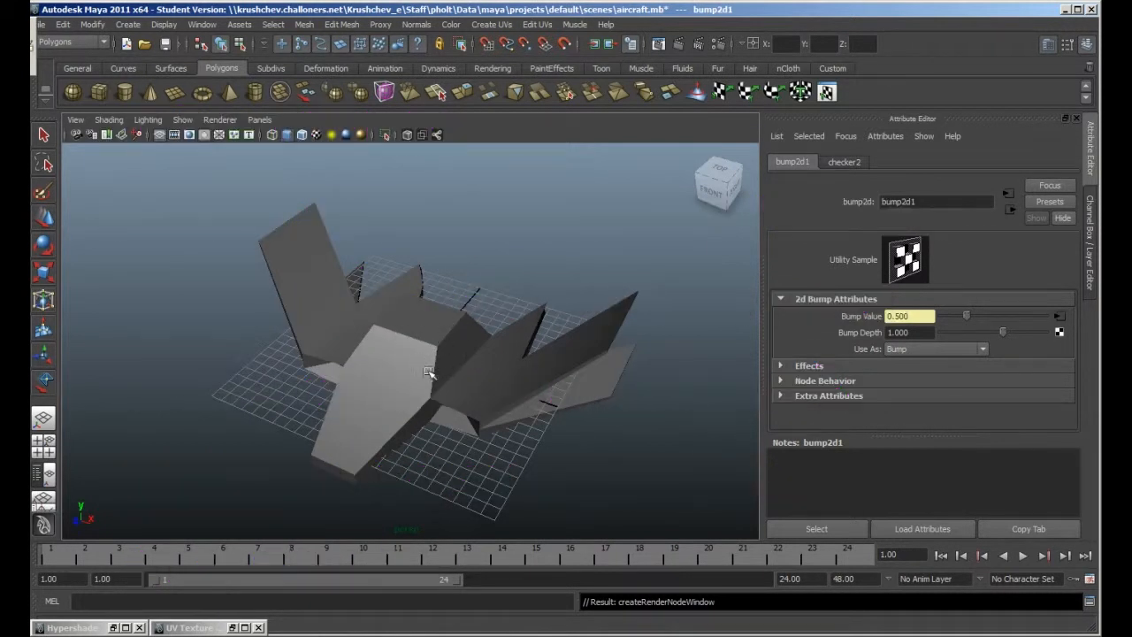
# Render the current frame of the aircraft, minimize the Output Window and keep the bump attributes uncovered beside the Render View.
pyautogui.click(679, 48)
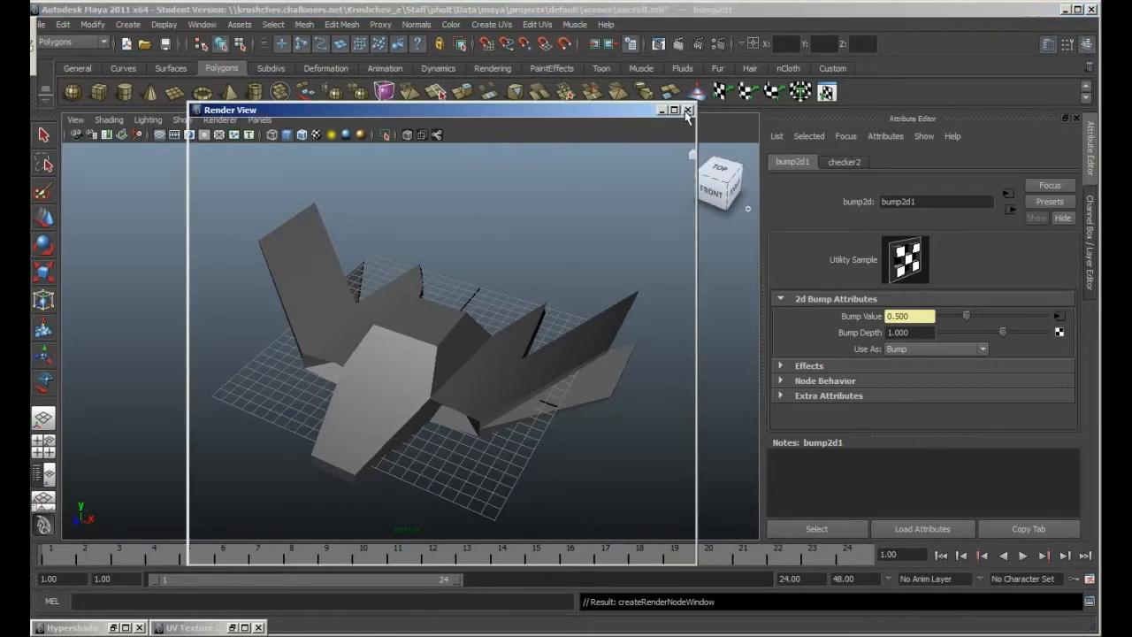
pyautogui.moveTo(582, 111); pyautogui.dragTo(914, 109)
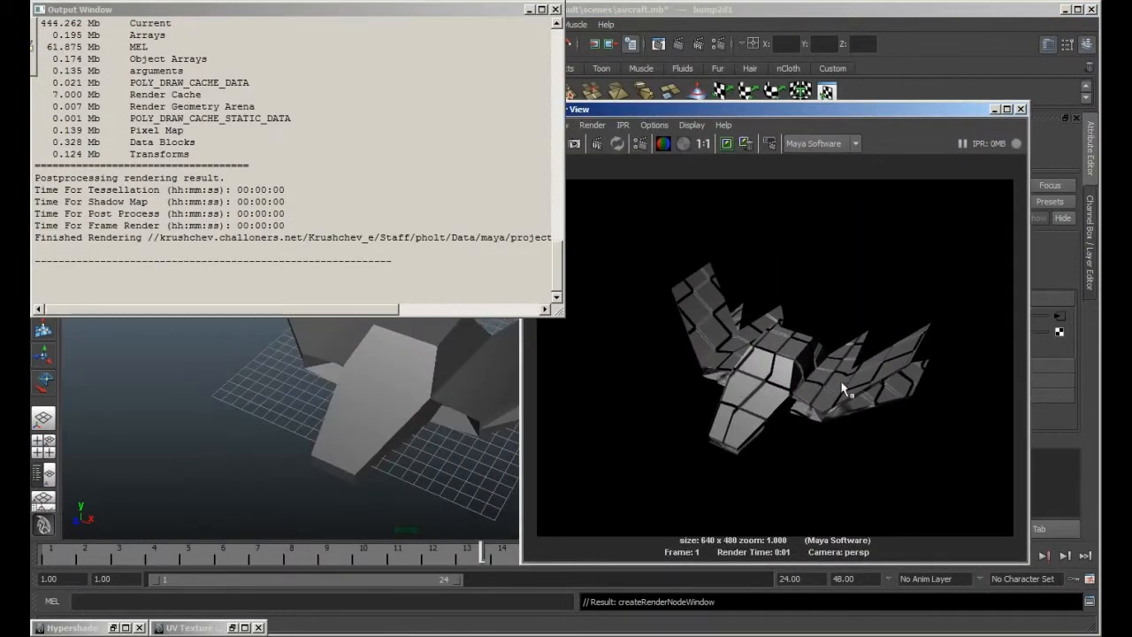
pyautogui.click(529, 10)
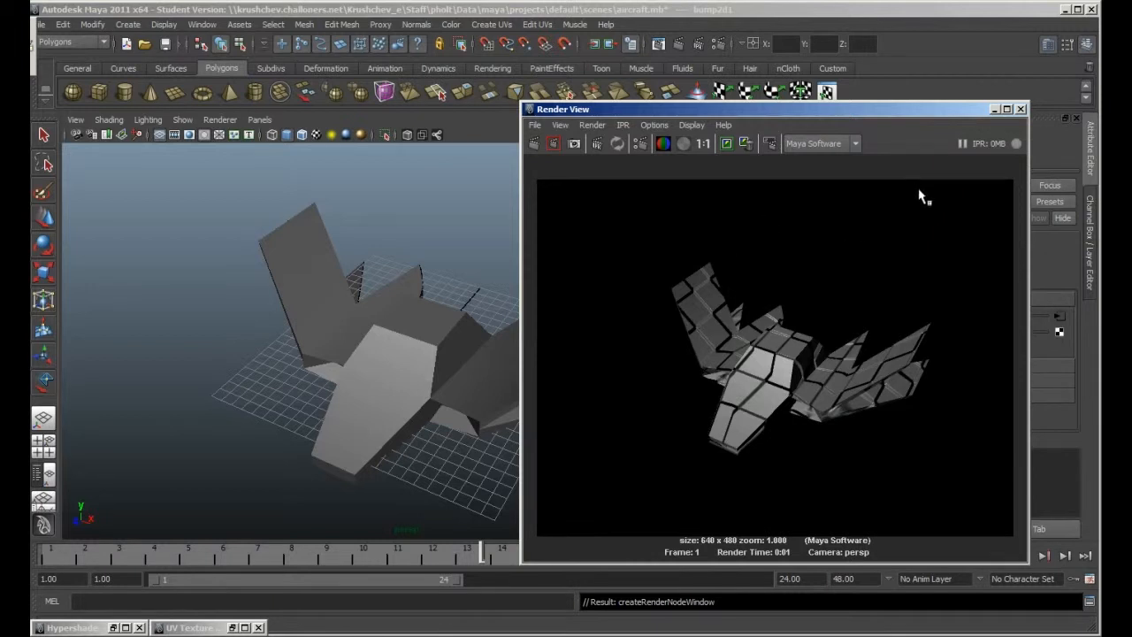
pyautogui.moveTo(905, 108); pyautogui.dragTo(643, 119)
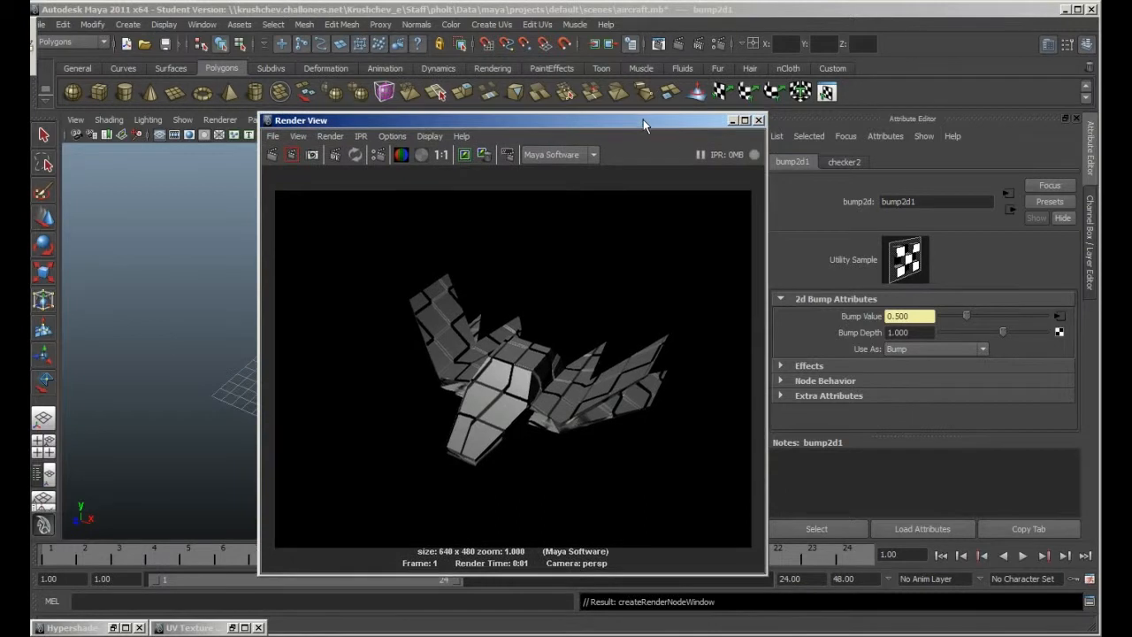
# Set the bump depth to about -0.612 and re-render the aircraft, repeating with a depth of about -0.971.
pyautogui.click(997, 331)
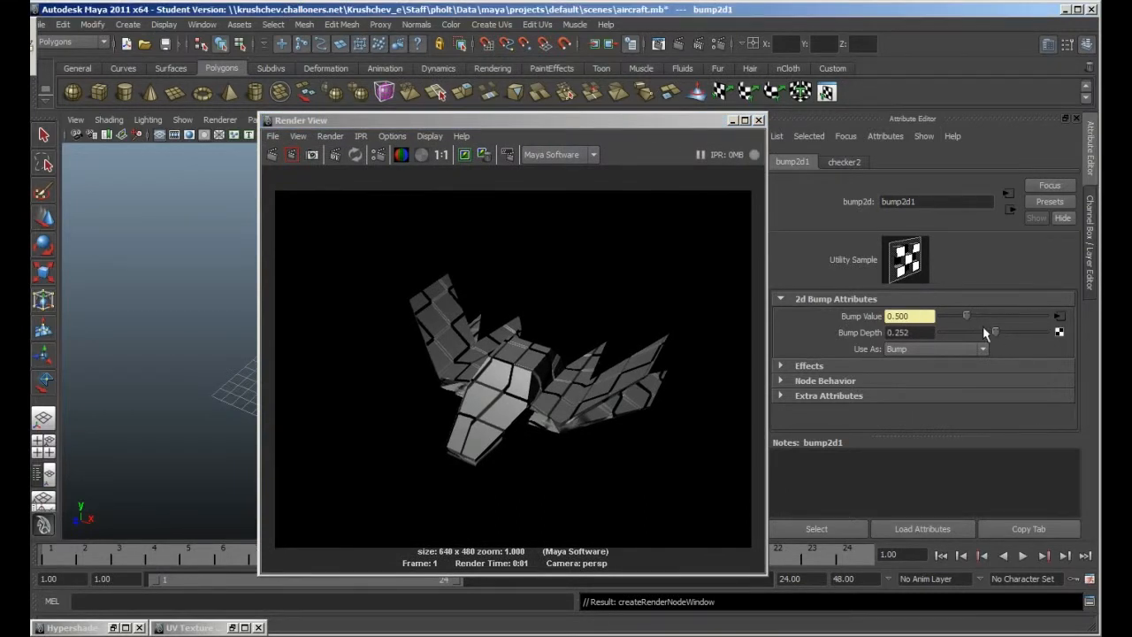
pyautogui.click(987, 331)
pyautogui.moveTo(507, 121); pyautogui.dragTo(601, 74)
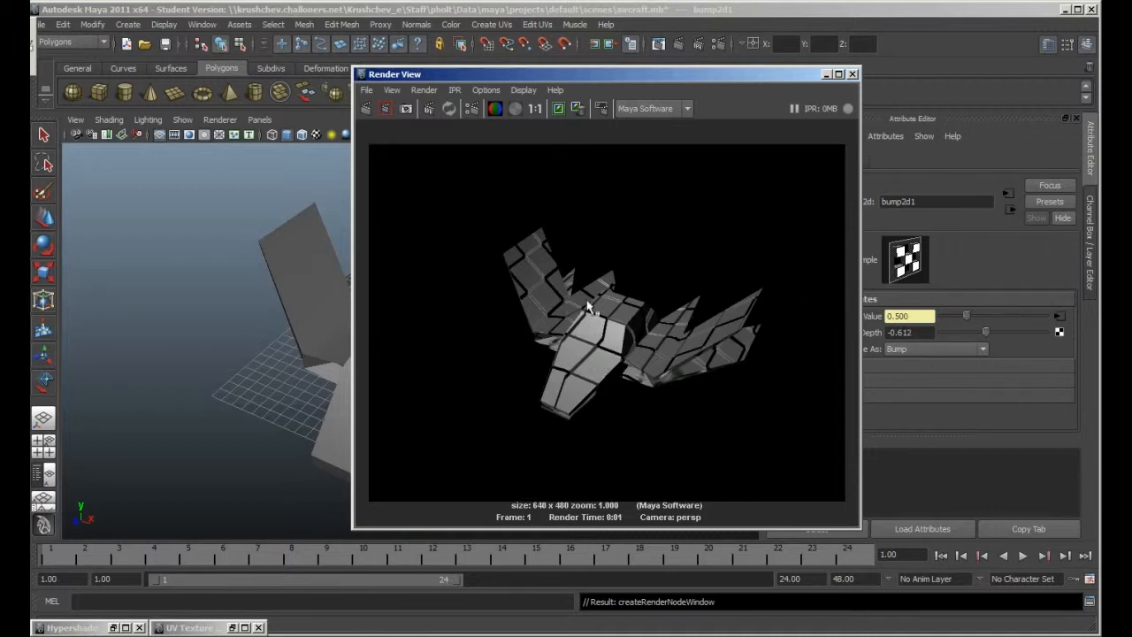
pyautogui.click(385, 108)
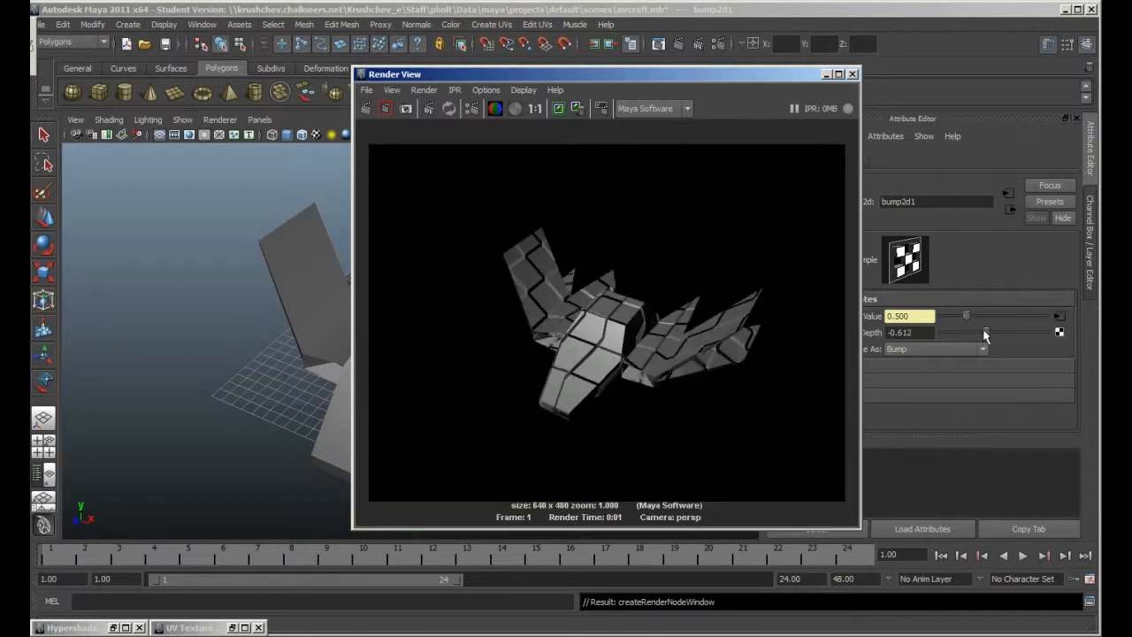
pyautogui.moveTo(984, 335)
pyautogui.mouseDown()
pyautogui.moveTo(975, 324)
pyautogui.moveTo(981, 333)
pyautogui.mouseUp()
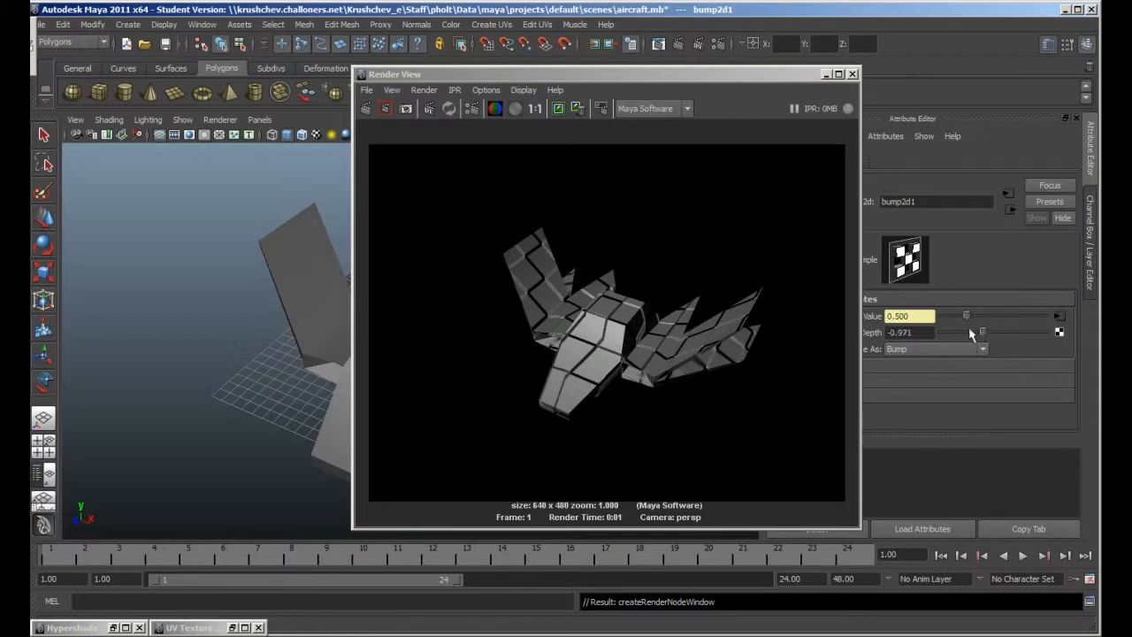
pyautogui.click(367, 108)
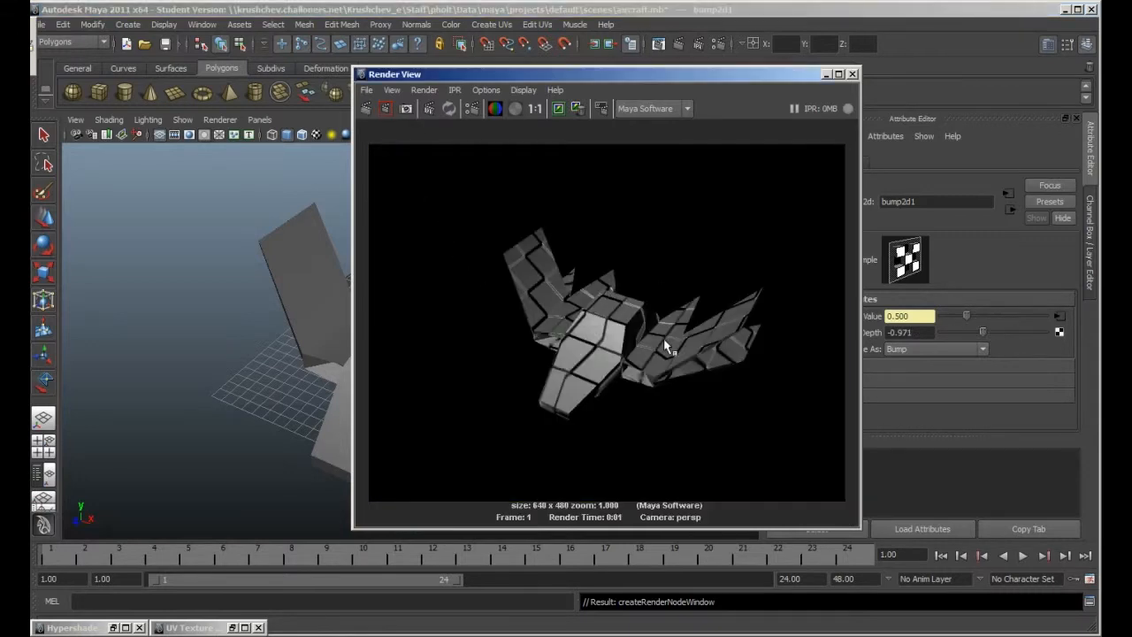